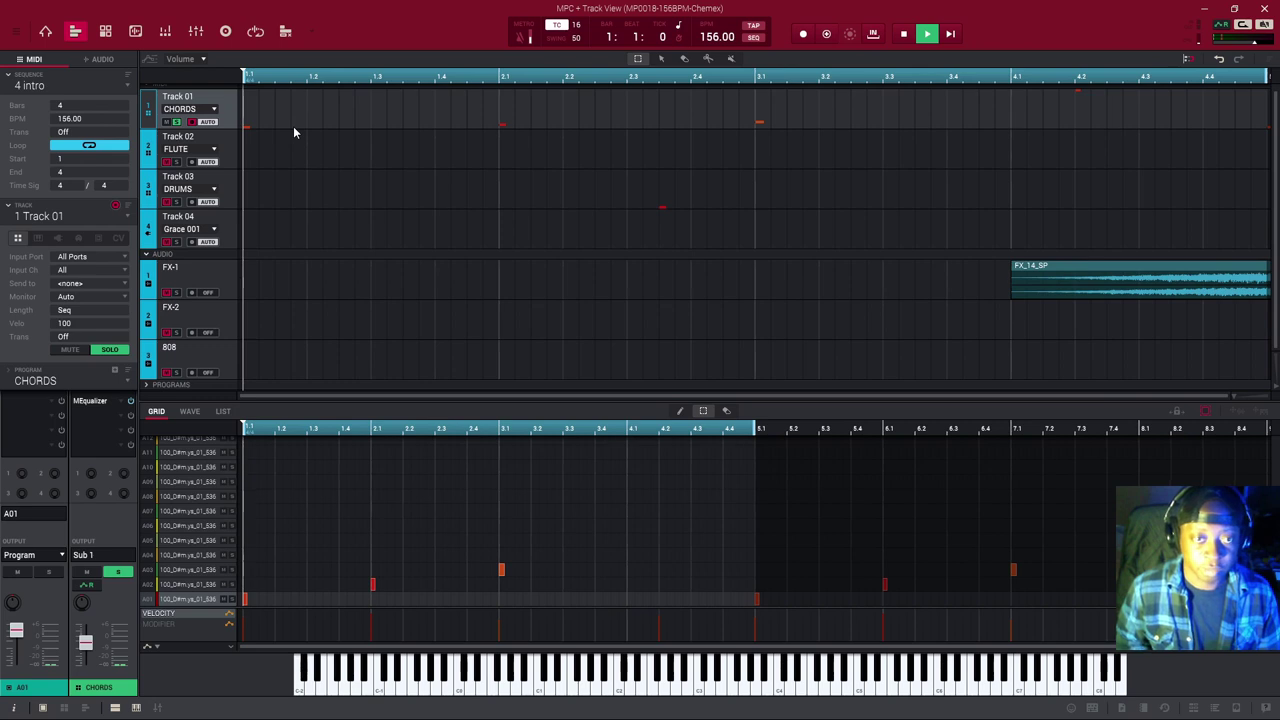
Play the intro sequence with the CHORDS track soloed, and again with DRUMS and FX-1 added to the solo.
key("space")
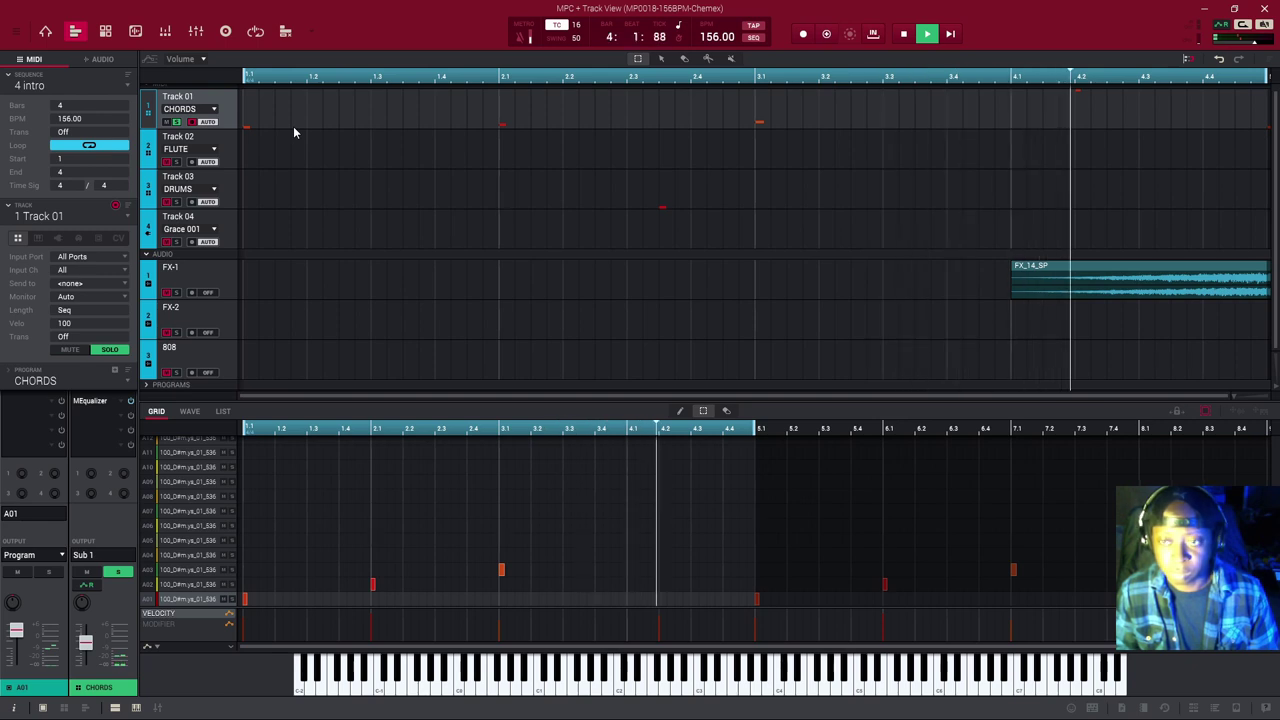
key("space")
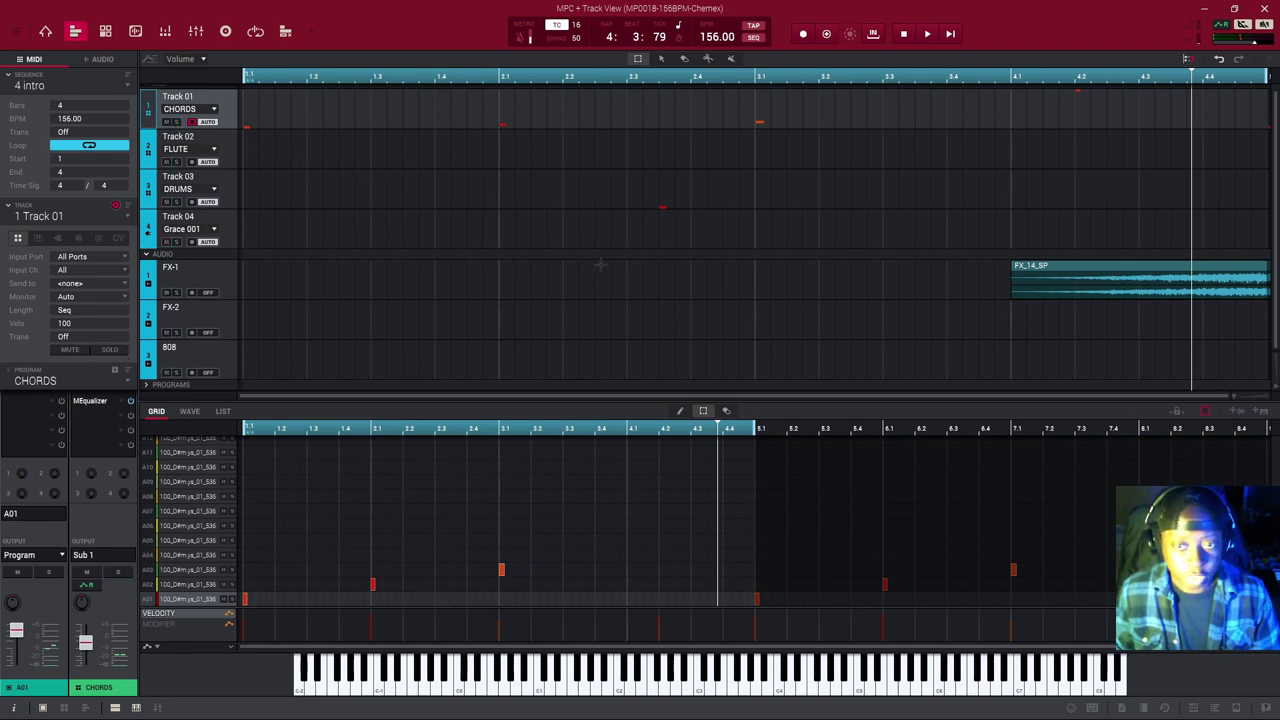
left_click(152, 204)
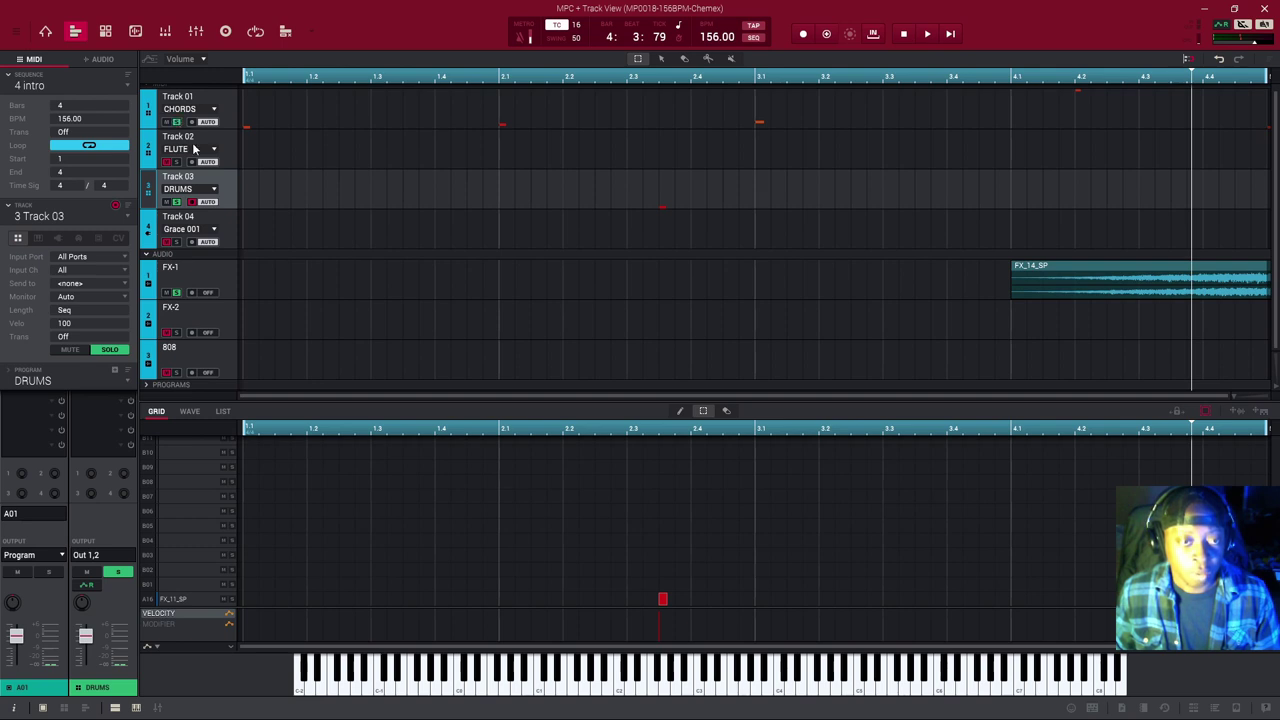
key("space")
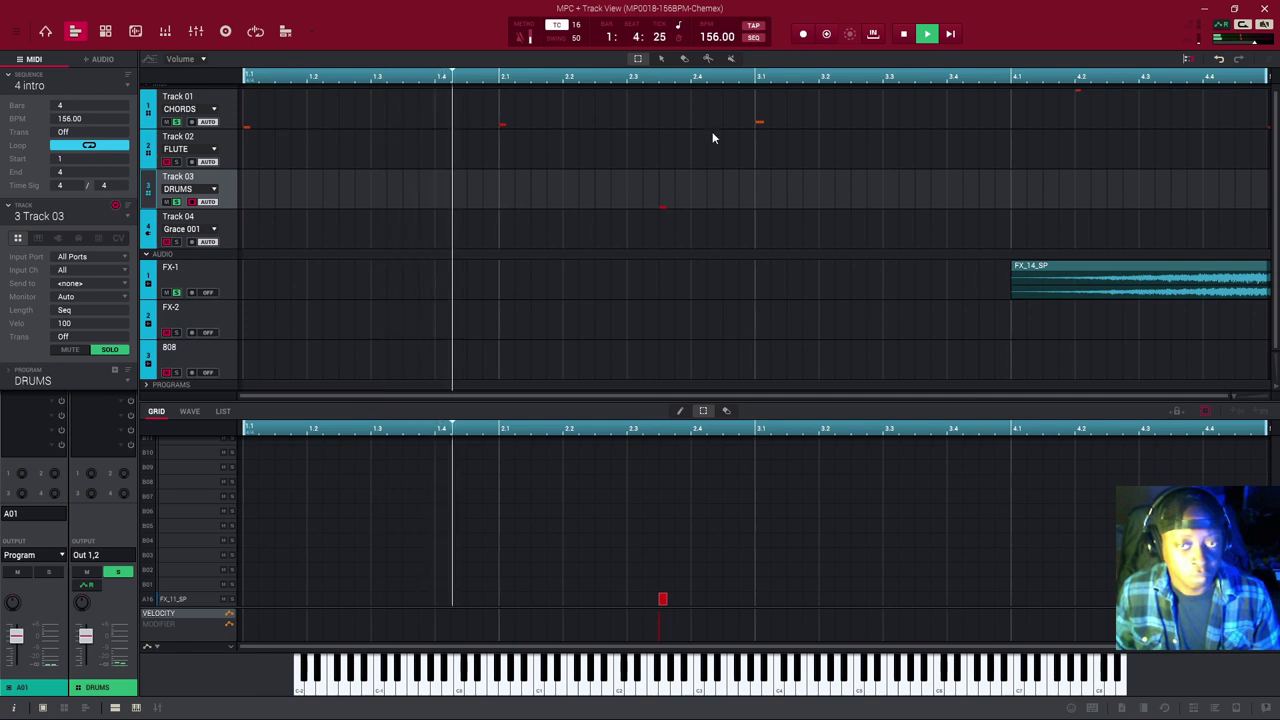
key("space")
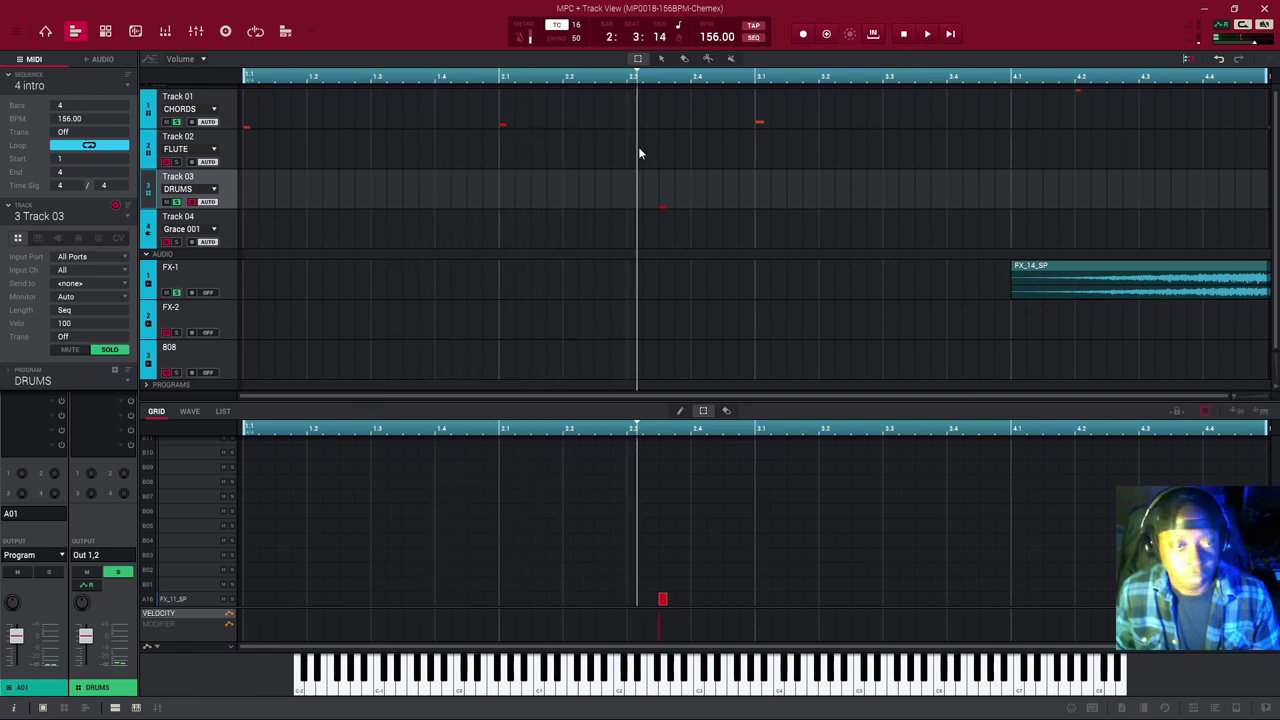
Clear the soloed tracks in the intro and switch to sequence 1 MAIN.
left_click(127, 88)
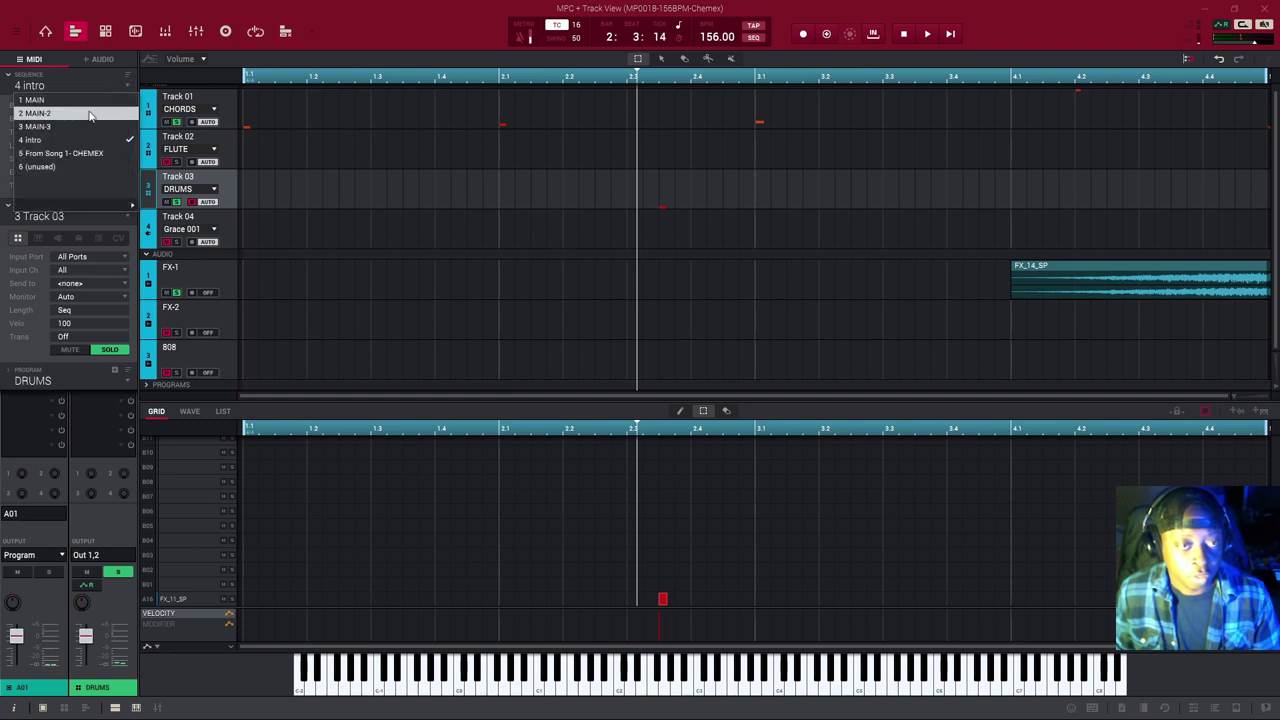
left_click(180, 133)
left_click(176, 203)
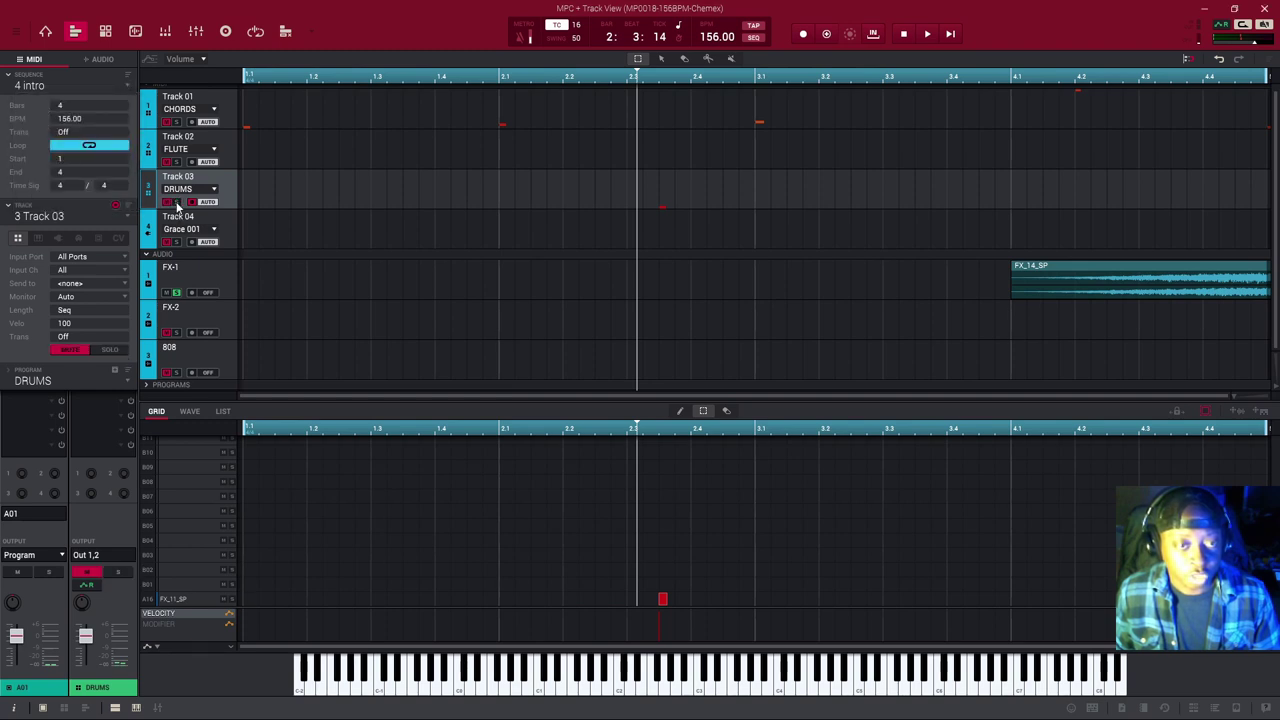
left_click(128, 89)
left_click(98, 101)
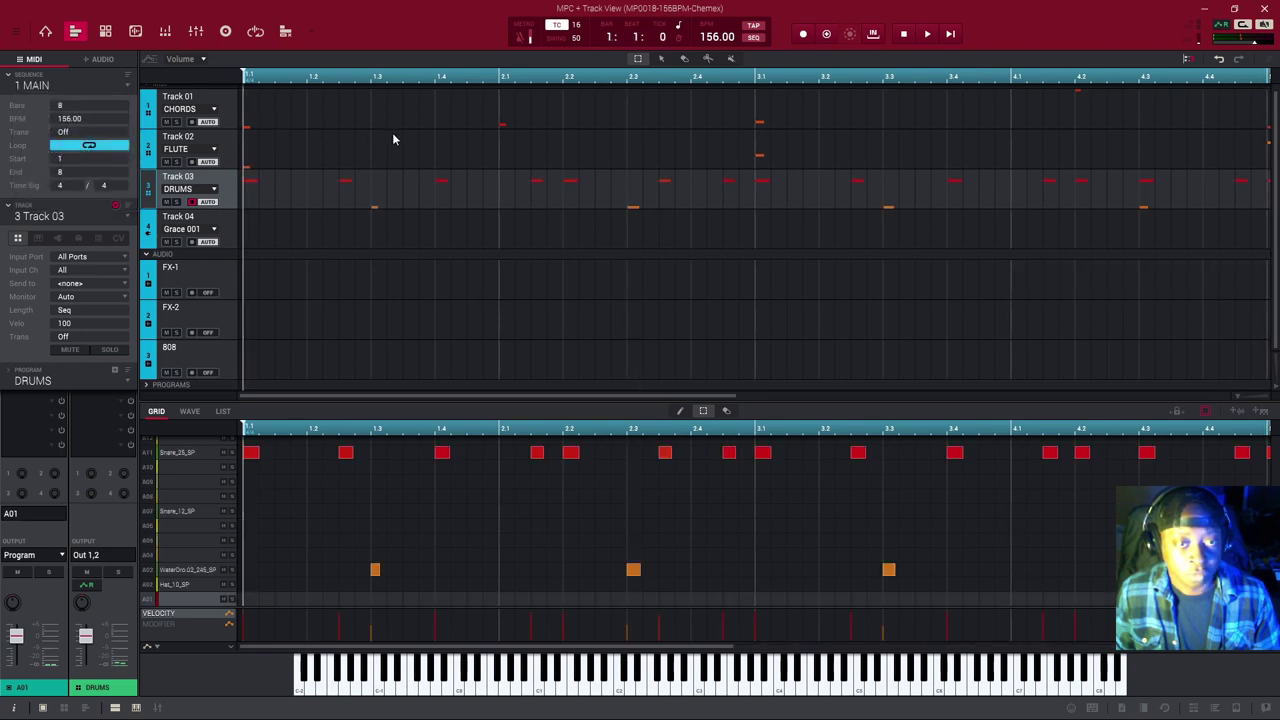
Play the MAIN sequence with FLUTE soloed, and again with CHORDS and DRUMS added to the solo.
left_click(150, 163)
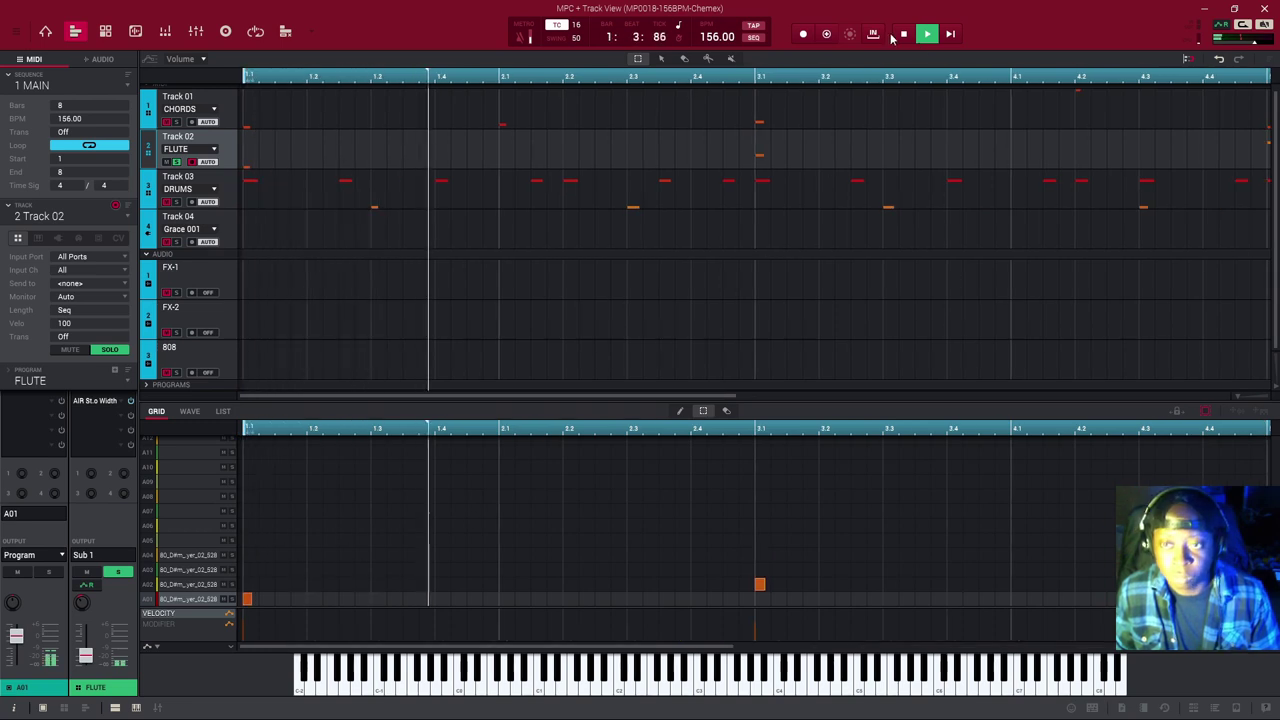
left_click(905, 35)
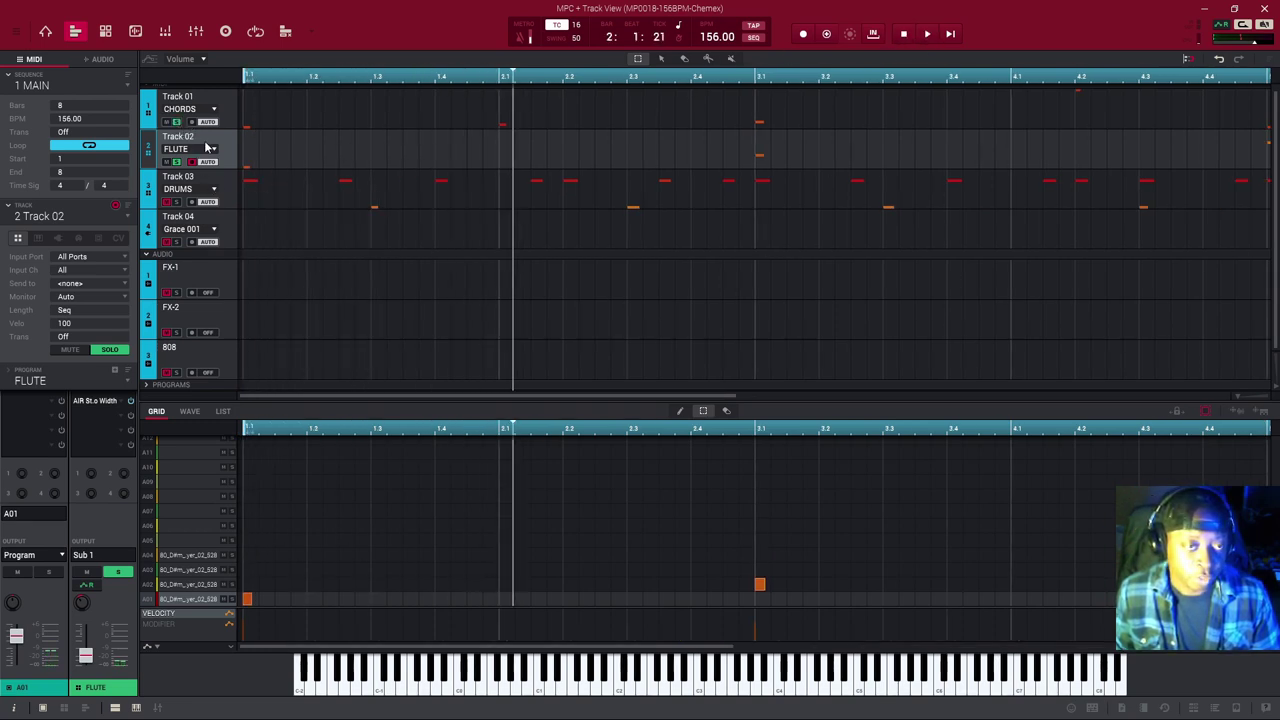
left_click(927, 35)
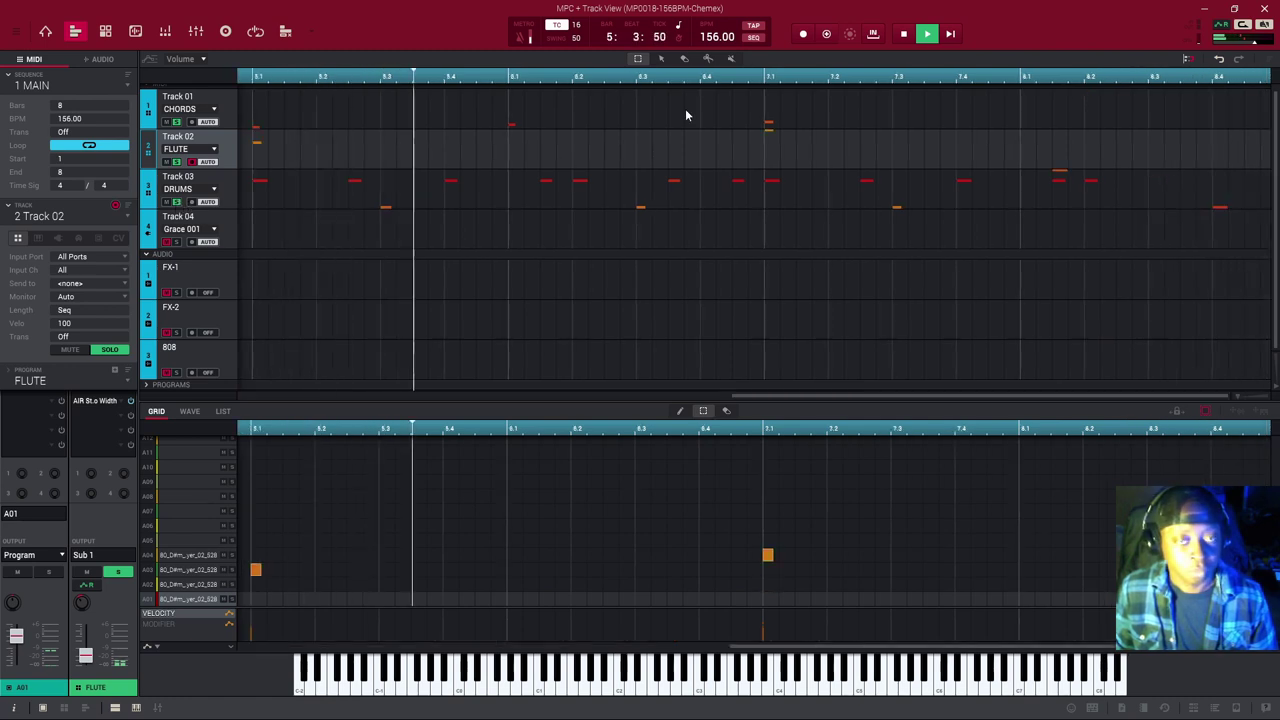
left_click(903, 36)
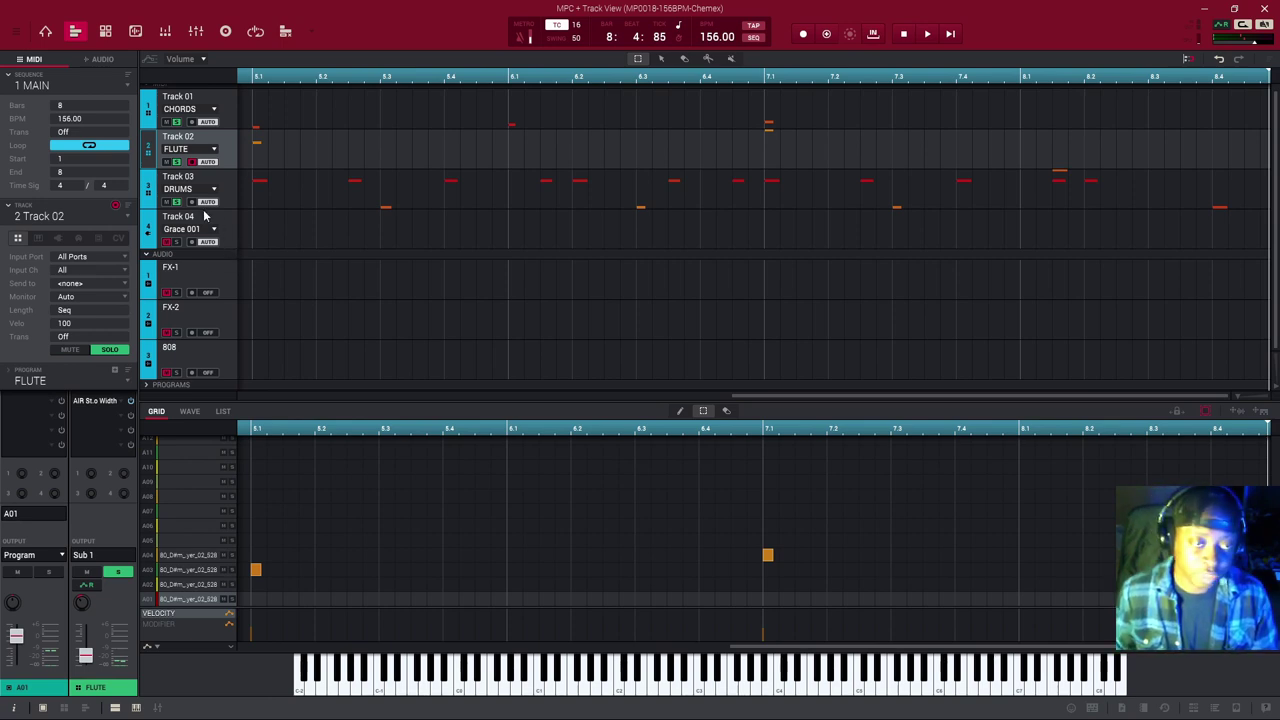
Clear the solos, switch to sequence 2 MAIN-2 and play it with only the Grace 001 track soloed.
left_click(177, 162)
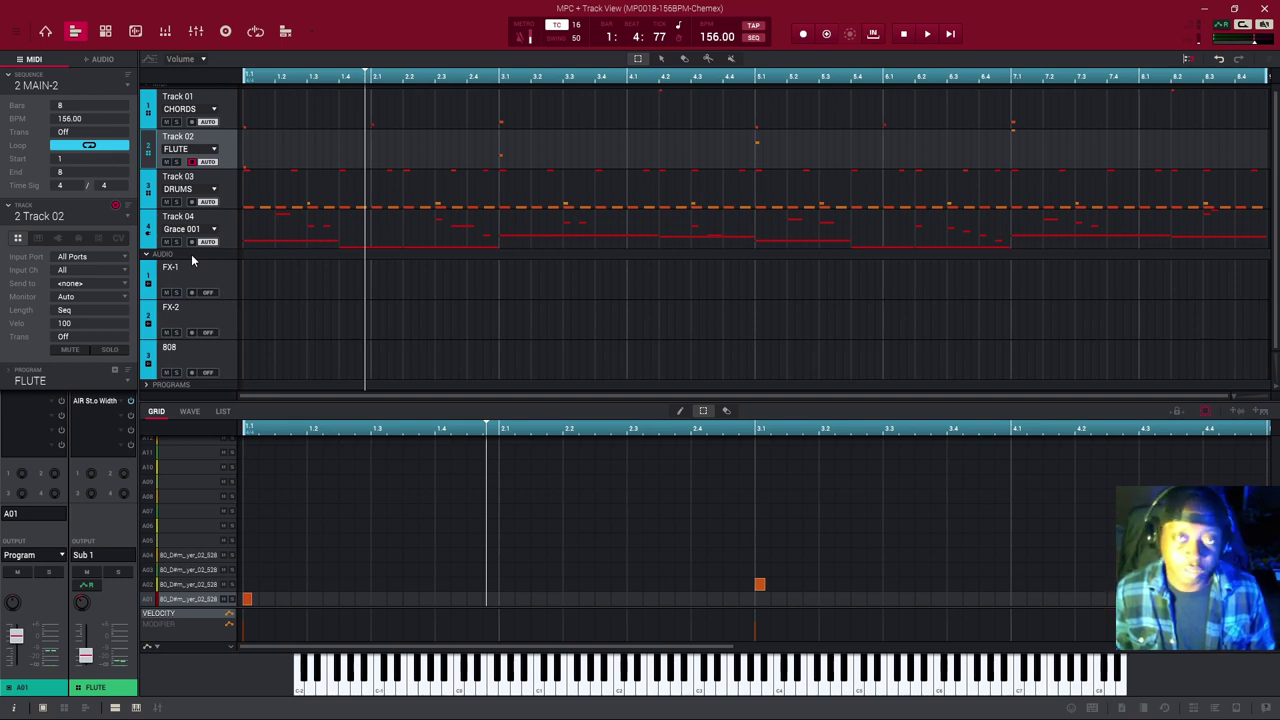
left_click(160, 242)
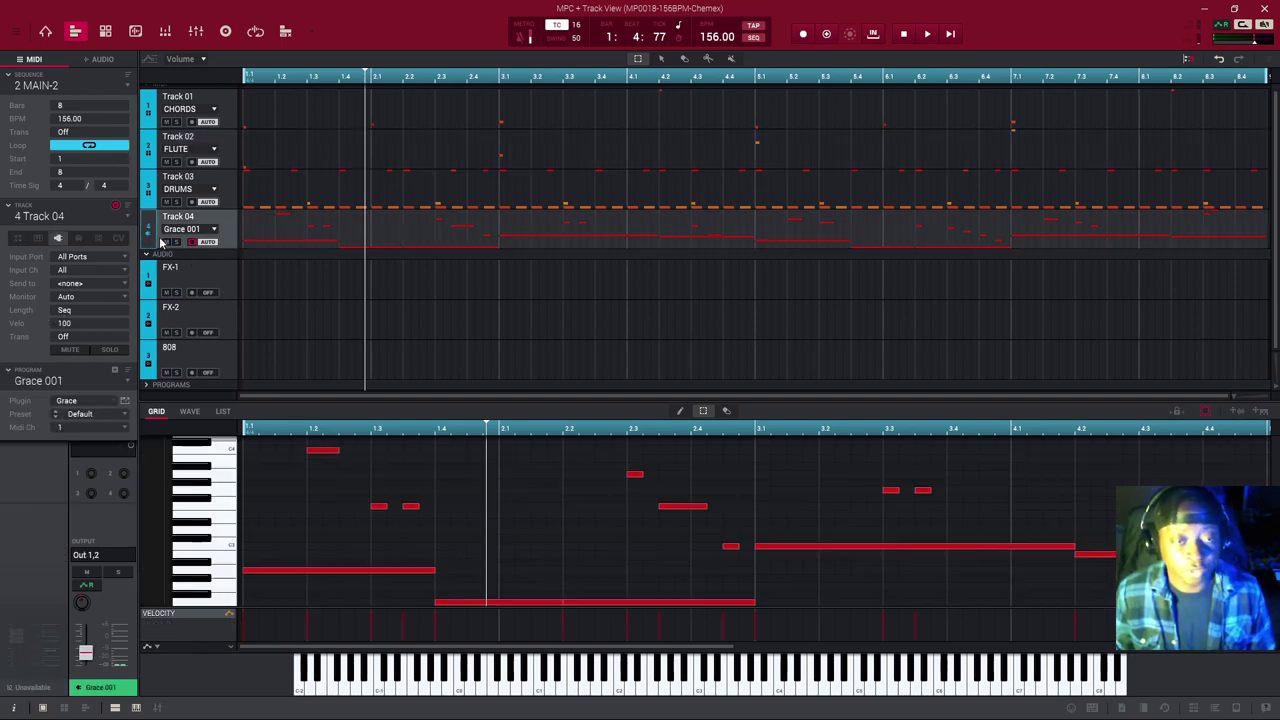
key("space")
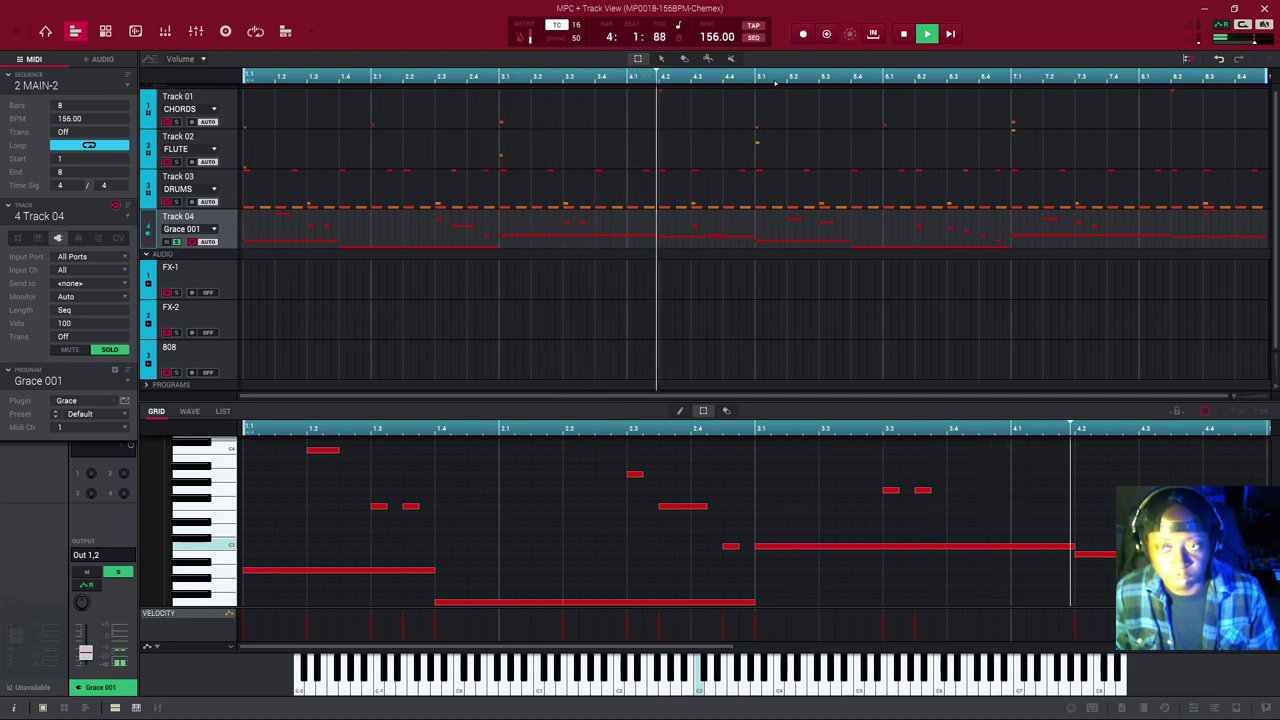
left_click(904, 35)
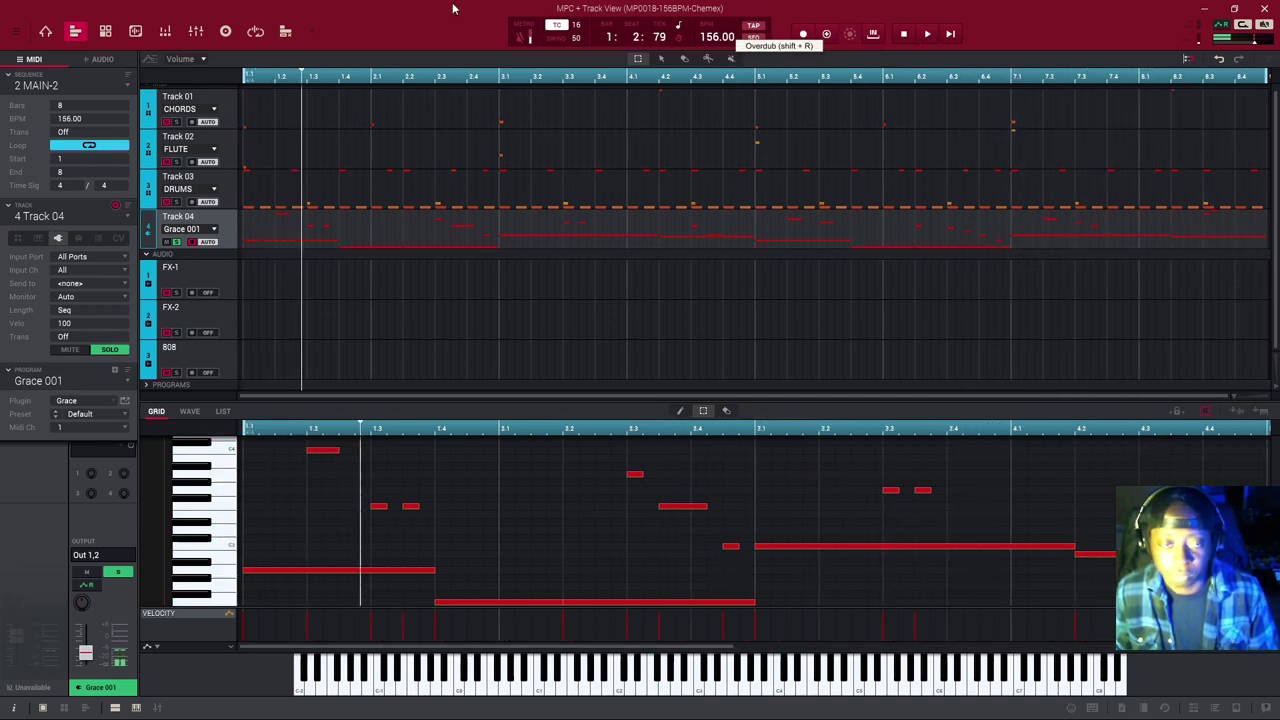
Unsolo the Grace 001 track, switch to sequence 3 MAIN-3 and play it with all tracks audible.
left_click(177, 242)
left_click(117, 92)
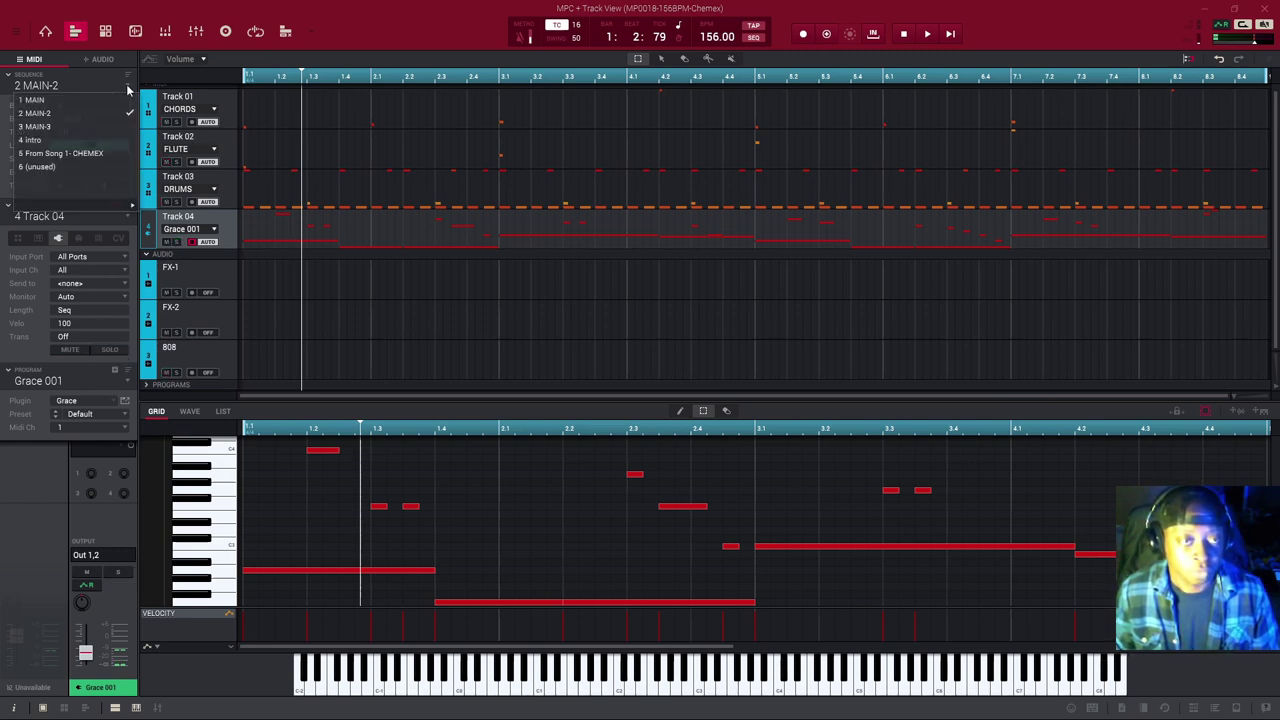
left_click(67, 127)
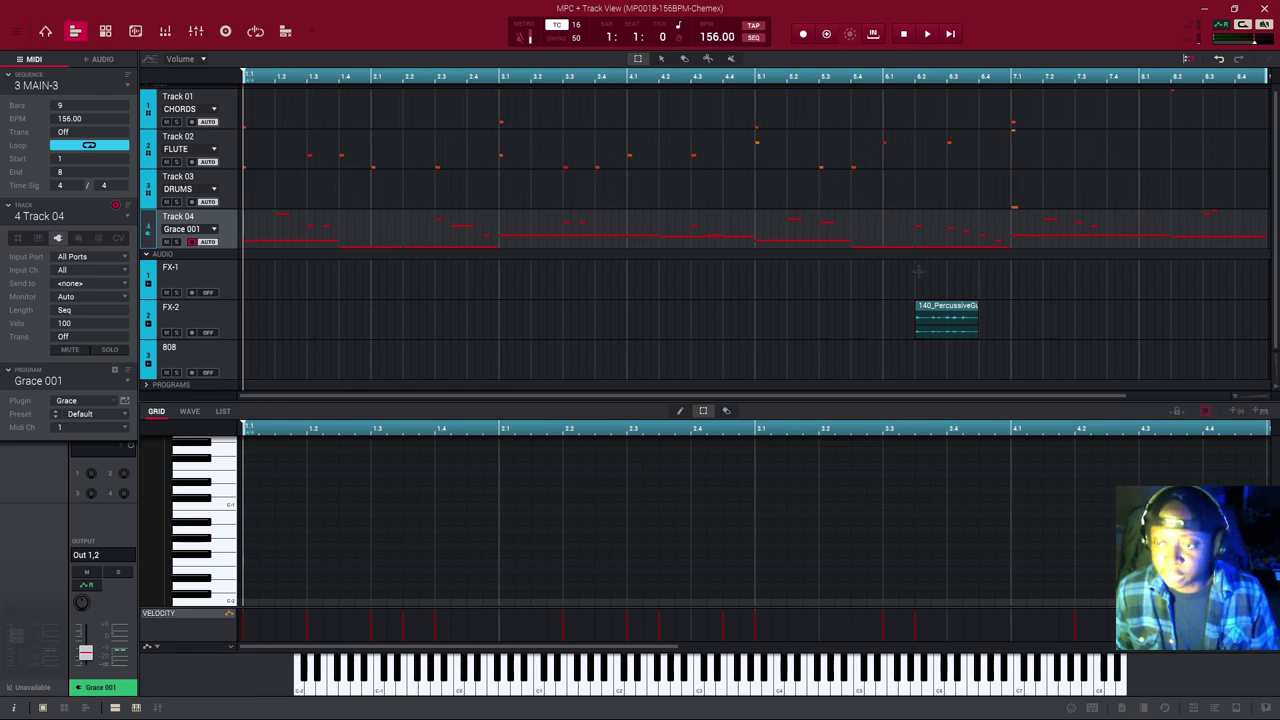
scroll(1237, 403, "down", 2)
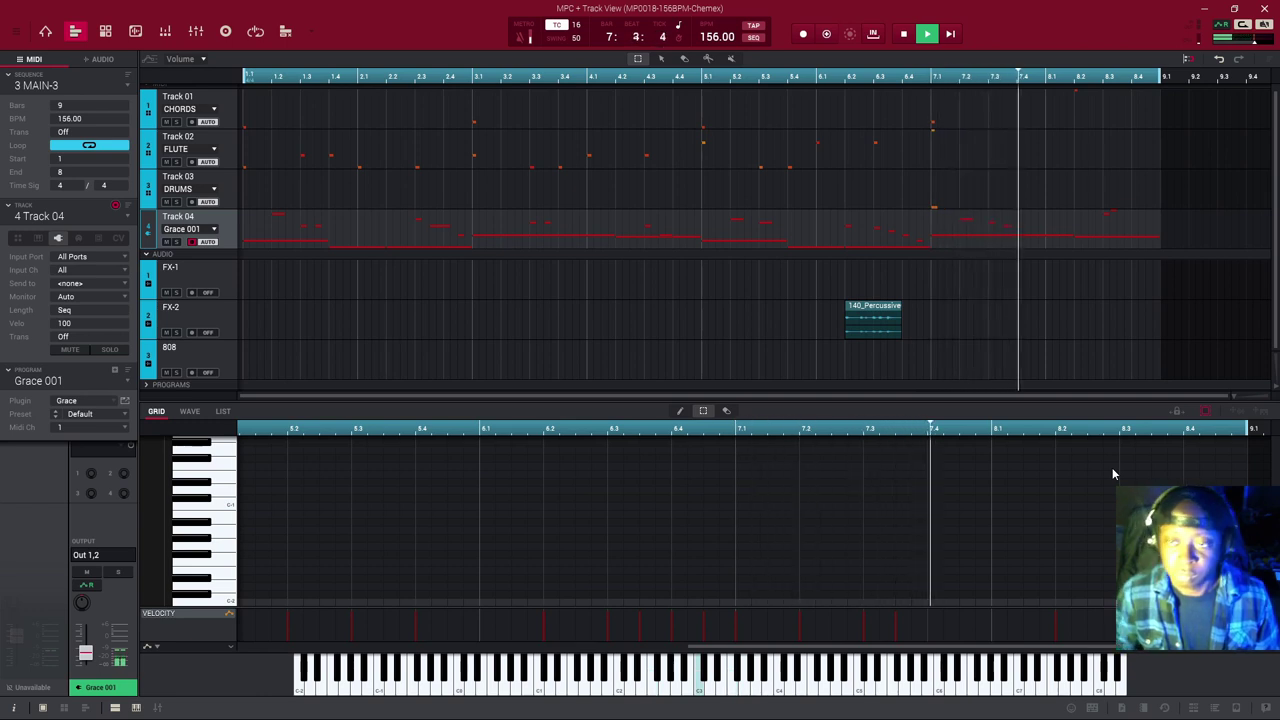
key("space")
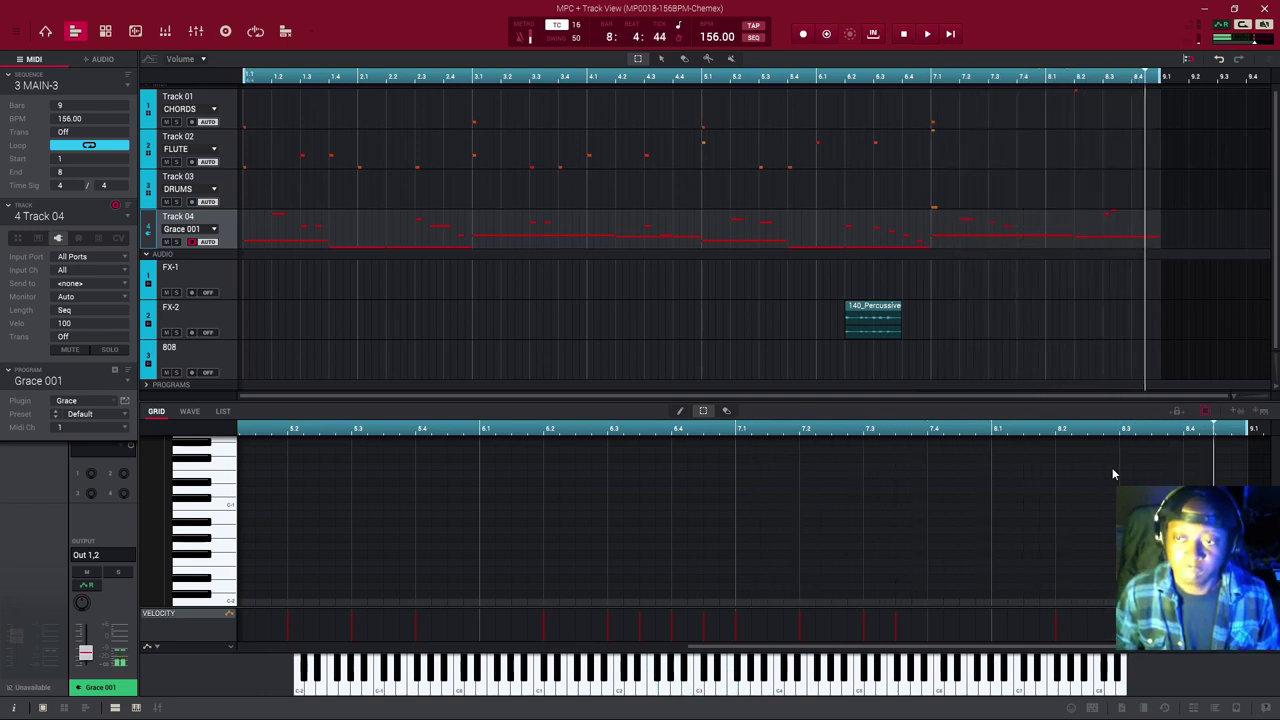
left_click(969, 178)
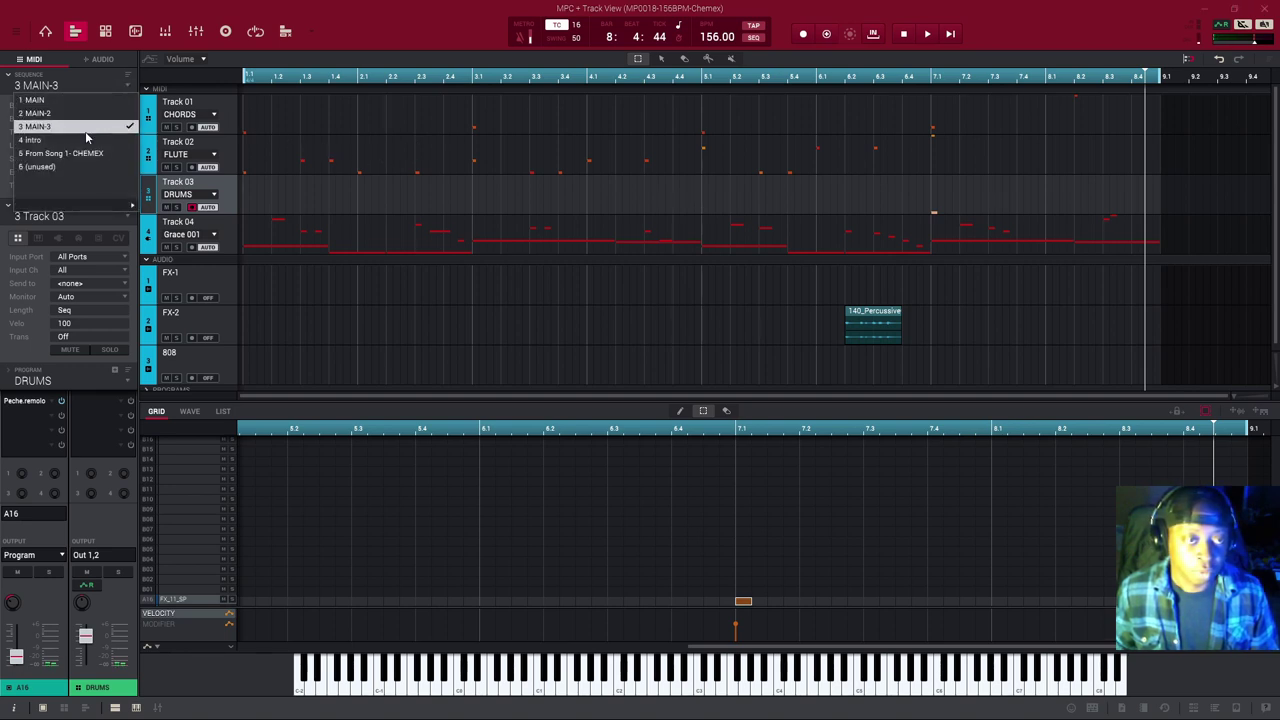
left_click(351, 19)
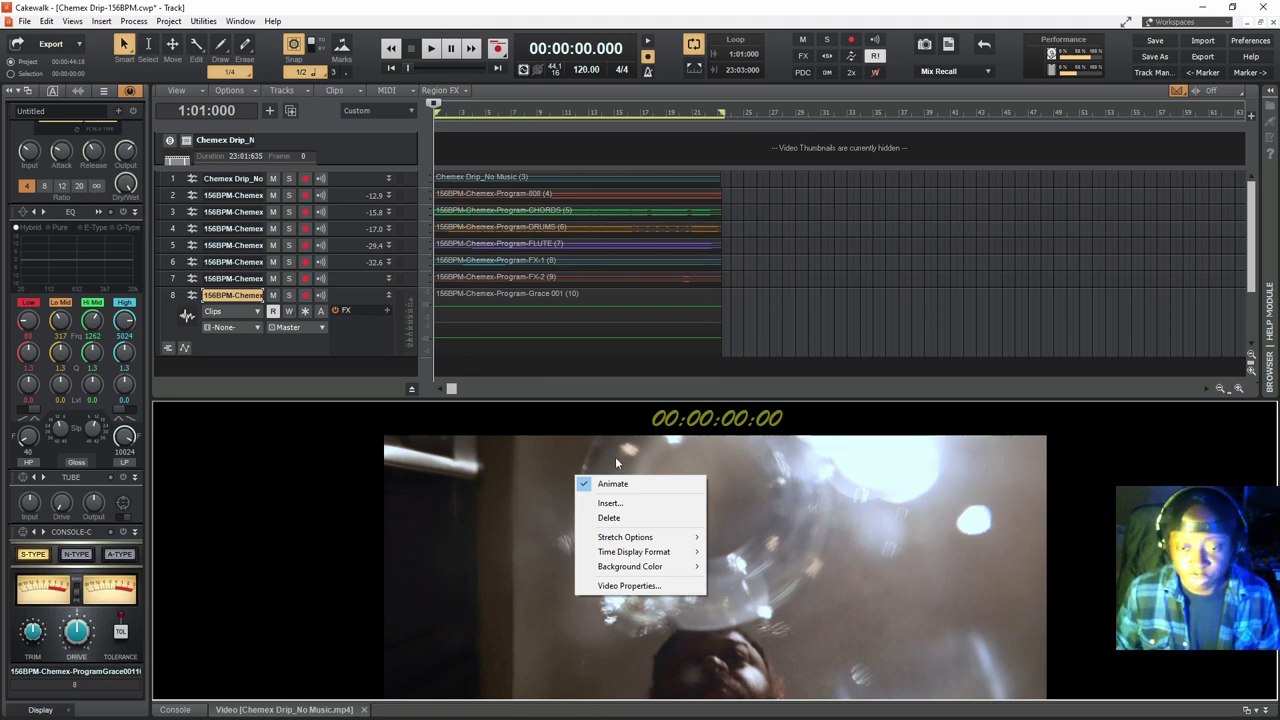
In the Cakewalk project Chemex Drip-156BPM, set the tempo to 156.
double_click(585, 70)
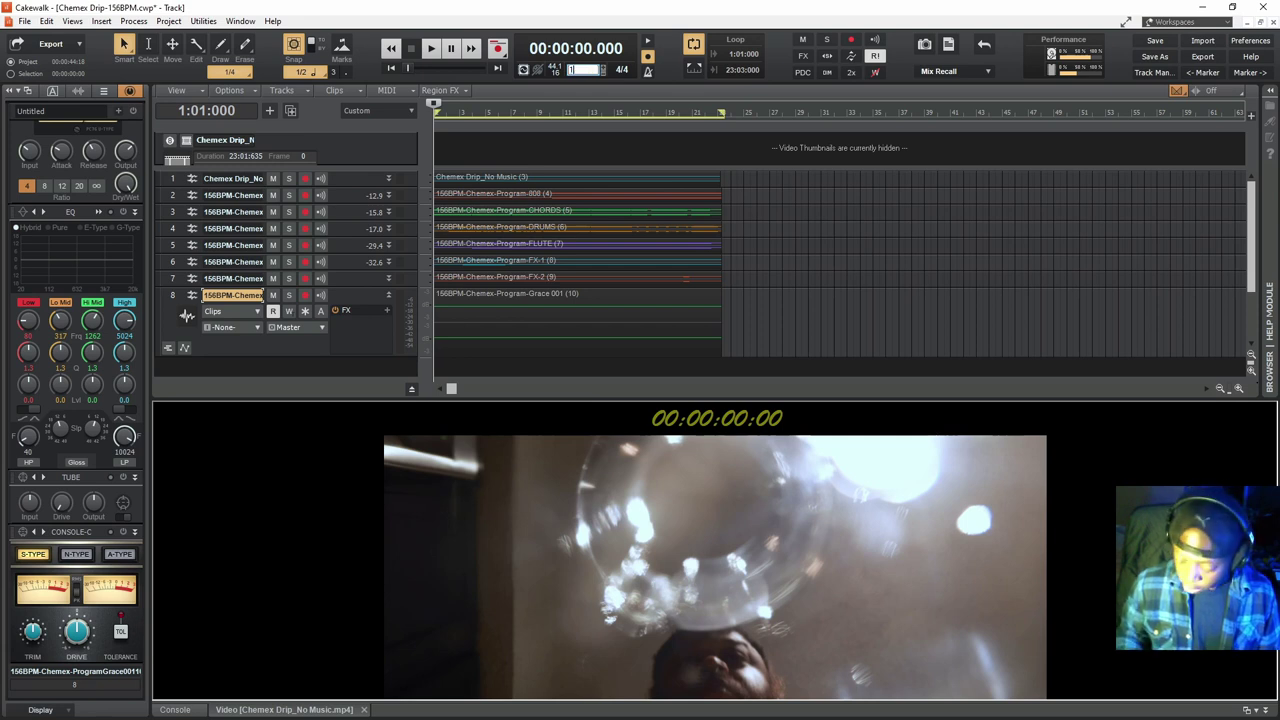
type("156")
key("Return")
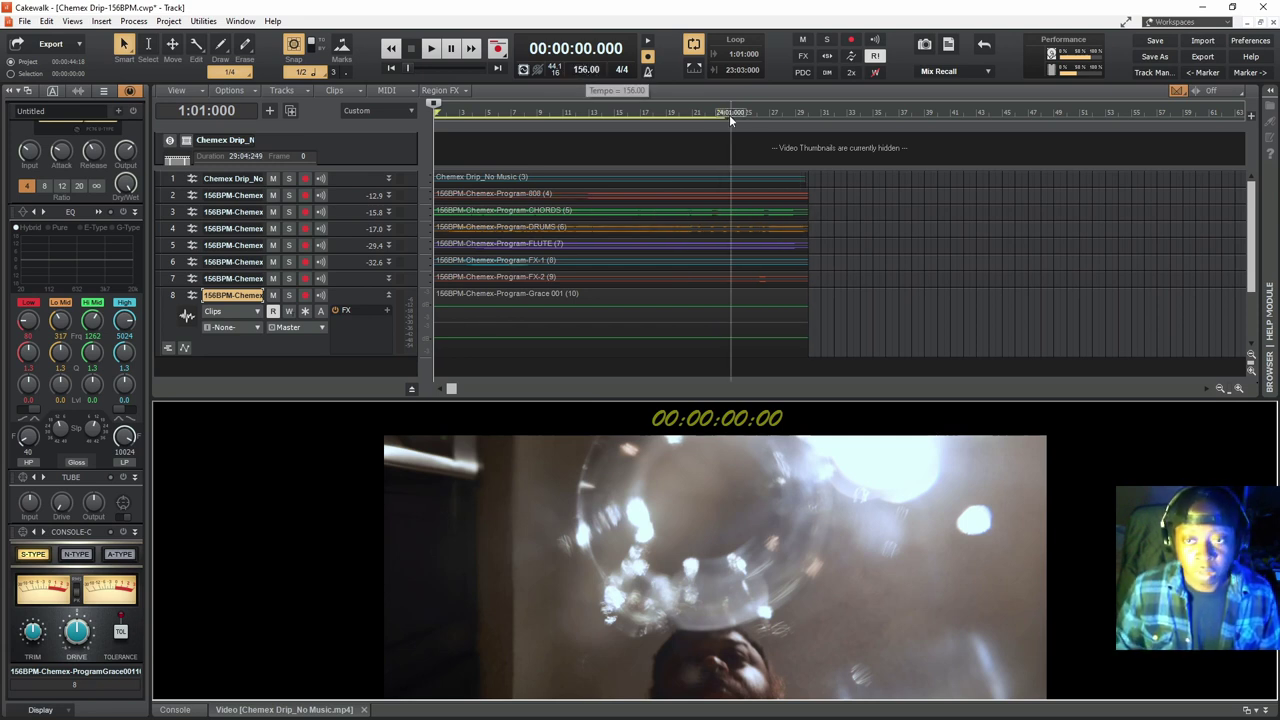
Undock the Chemex Drip_No Music video, expand it to full screen and start project playback.
key("alt+shift+4")
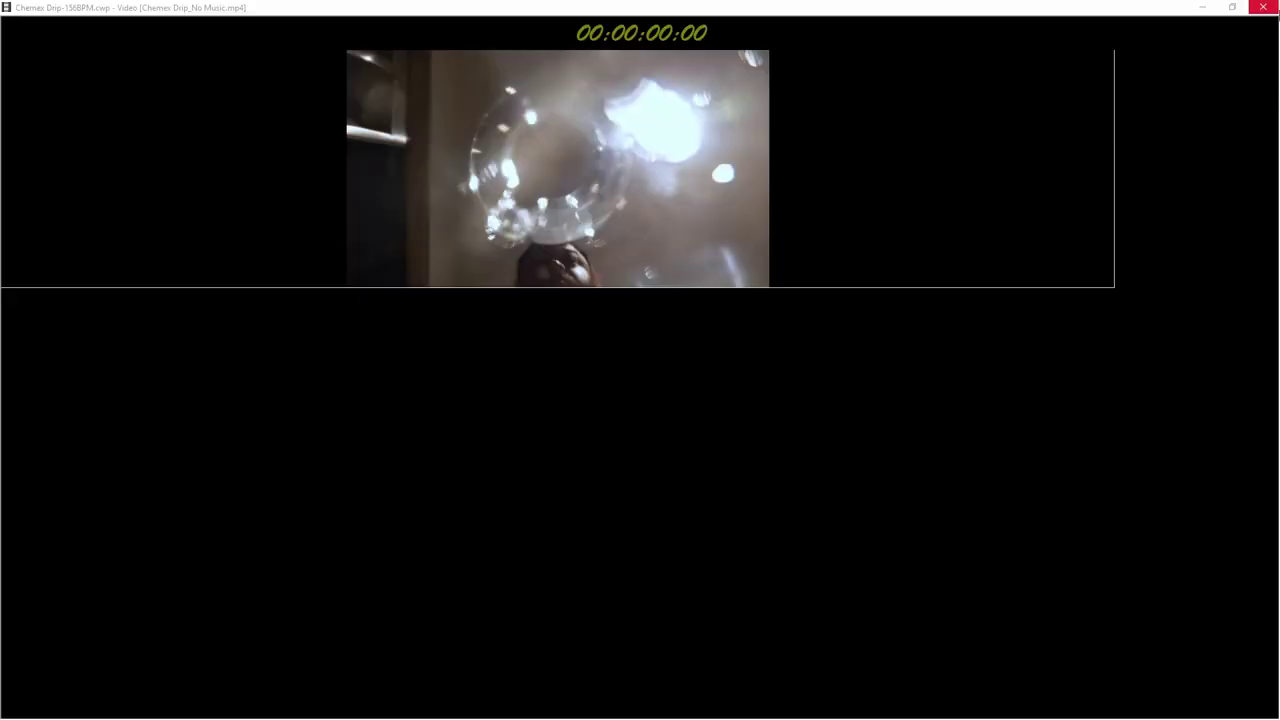
left_click(1232, 8)
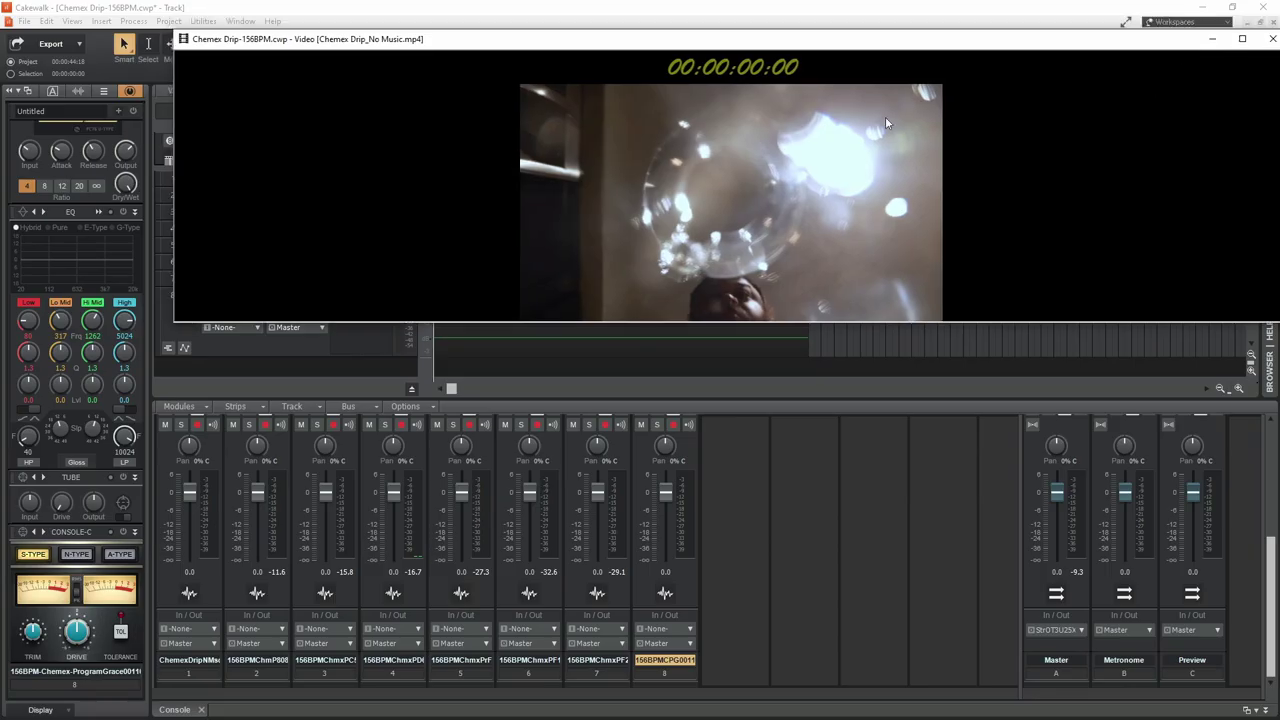
double_click(420, 40)
double_click(631, 17)
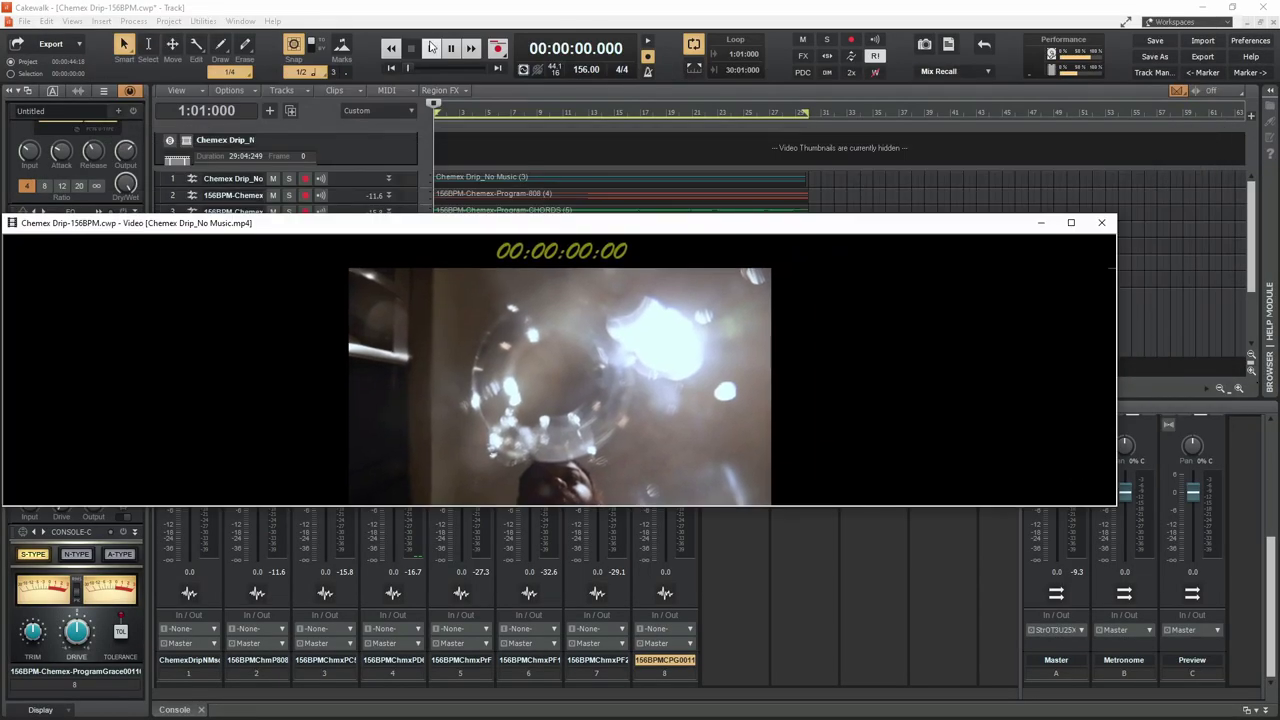
double_click(690, 220)
double_click(874, 22)
key("space")
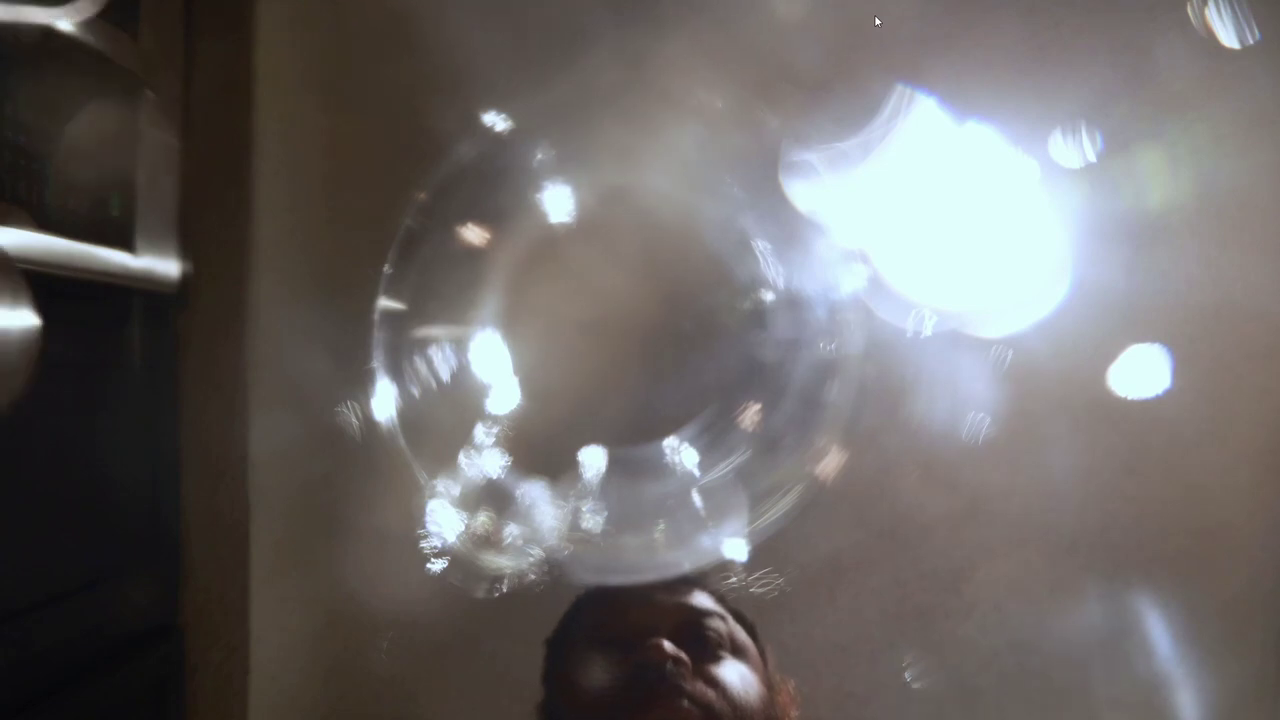
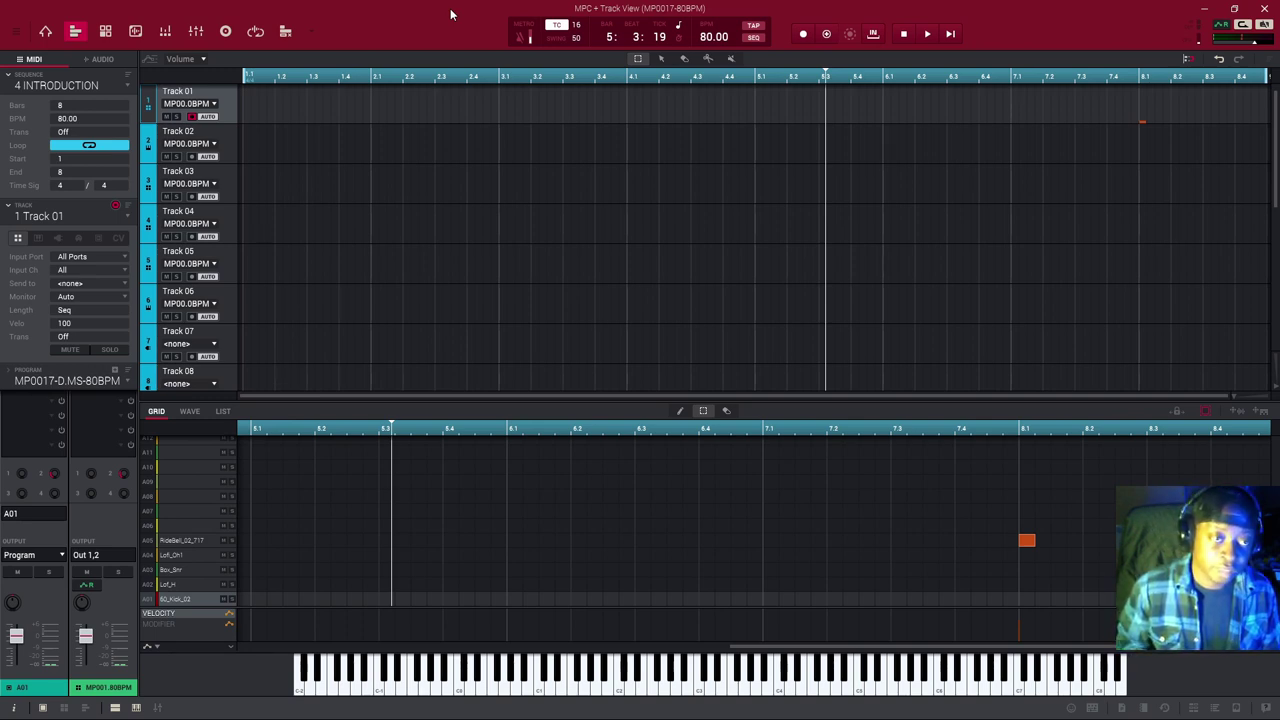
In the MPC project MP0017-80BPM, play the INTRODUCTION sequence to its end with looping turned off.
key("space")
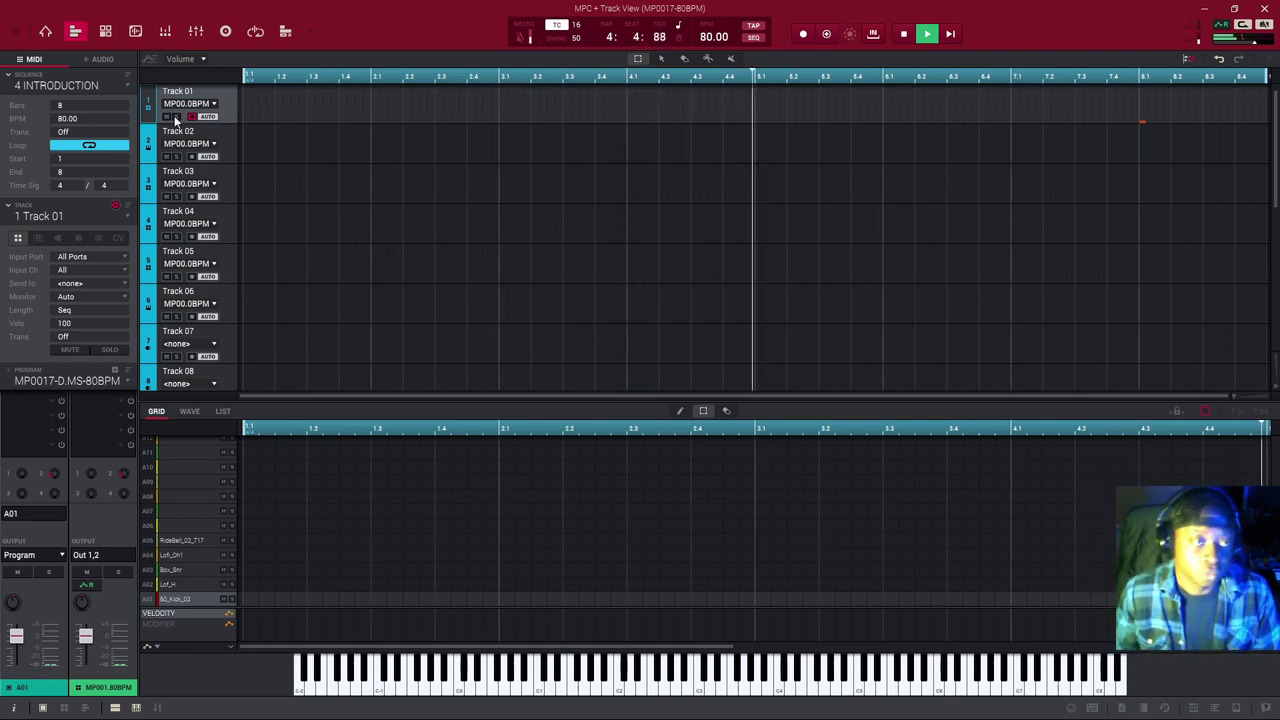
left_click(122, 145)
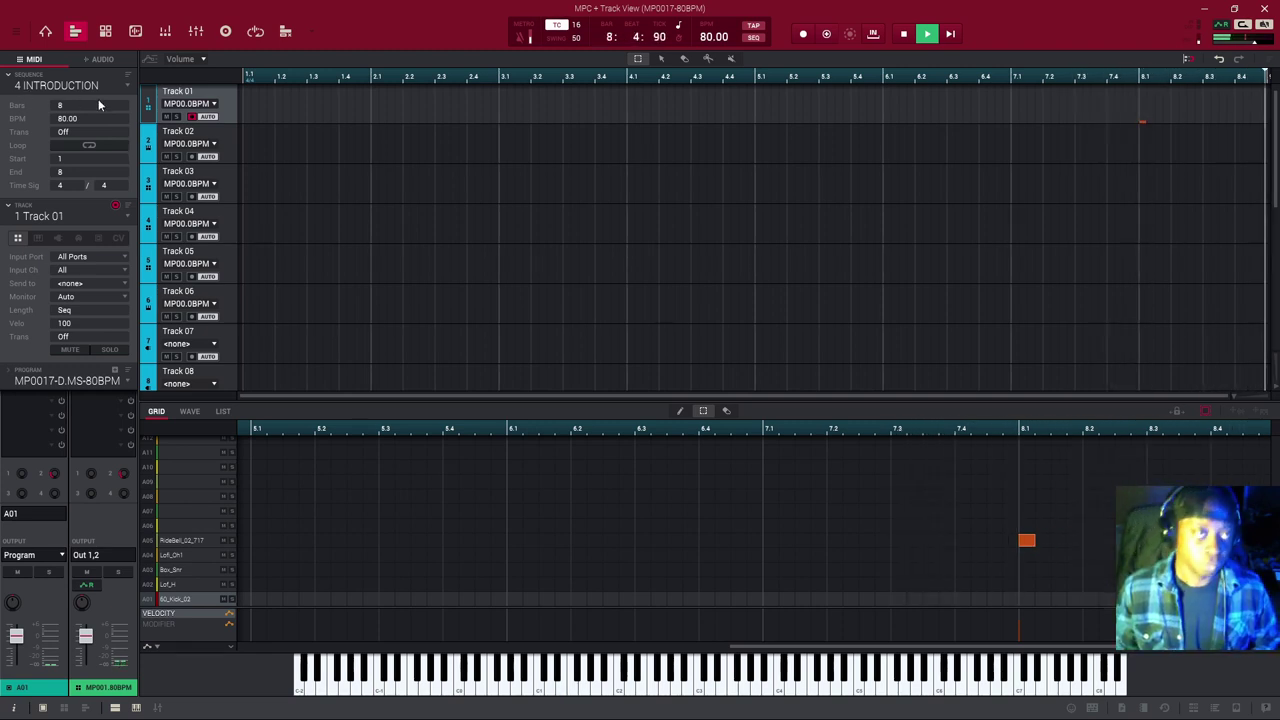
key("space")
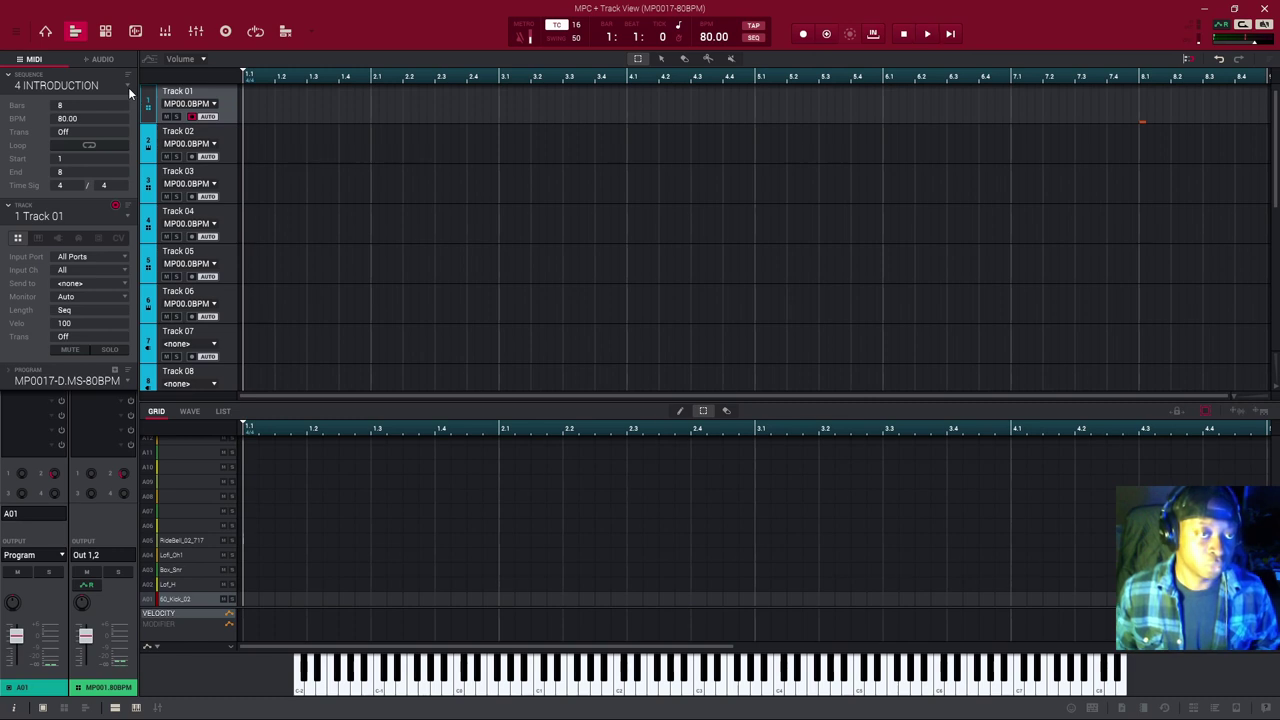
Switch to sequence 5 SEQ-1 and solo Track 01.
left_click(128, 87)
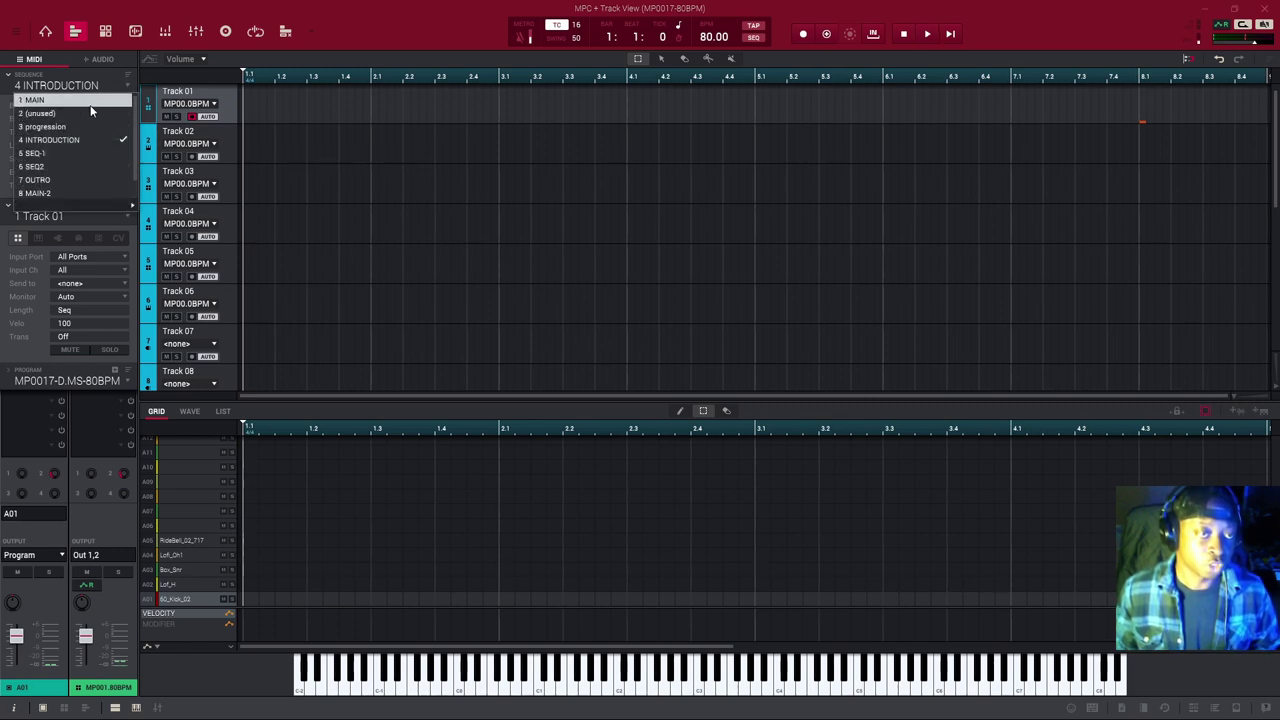
left_click(90, 106)
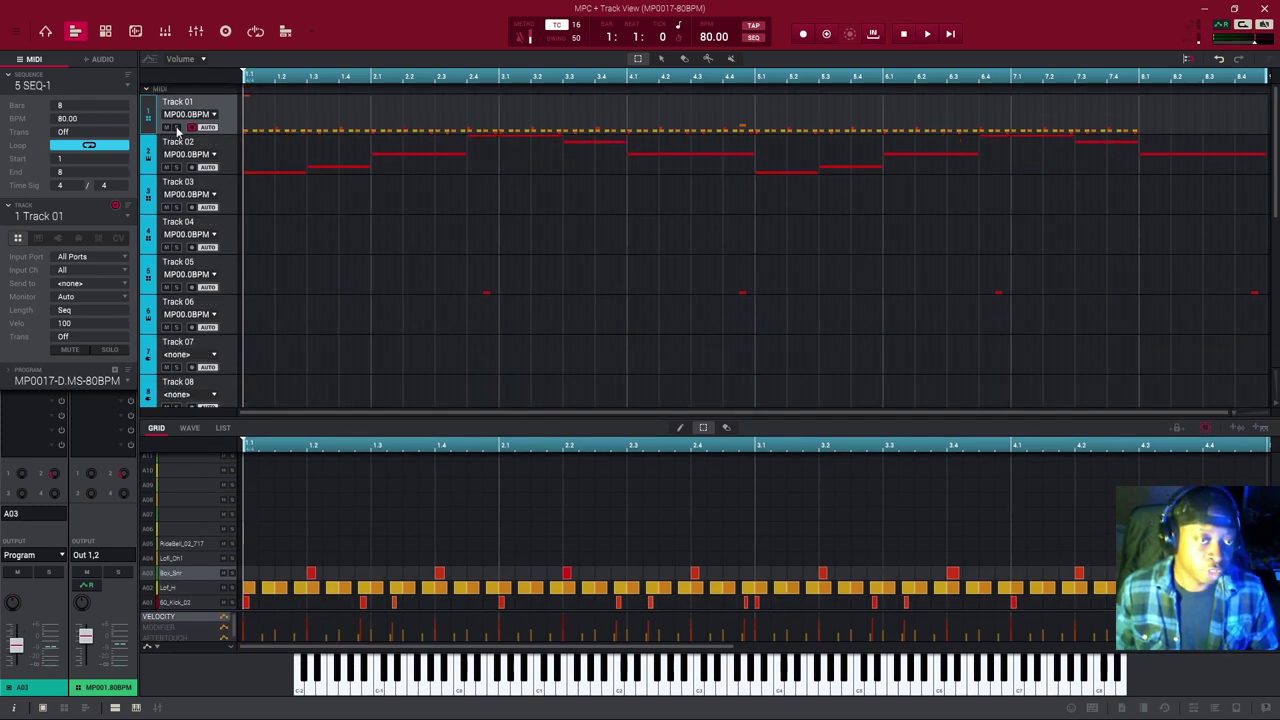
left_click(176, 128)
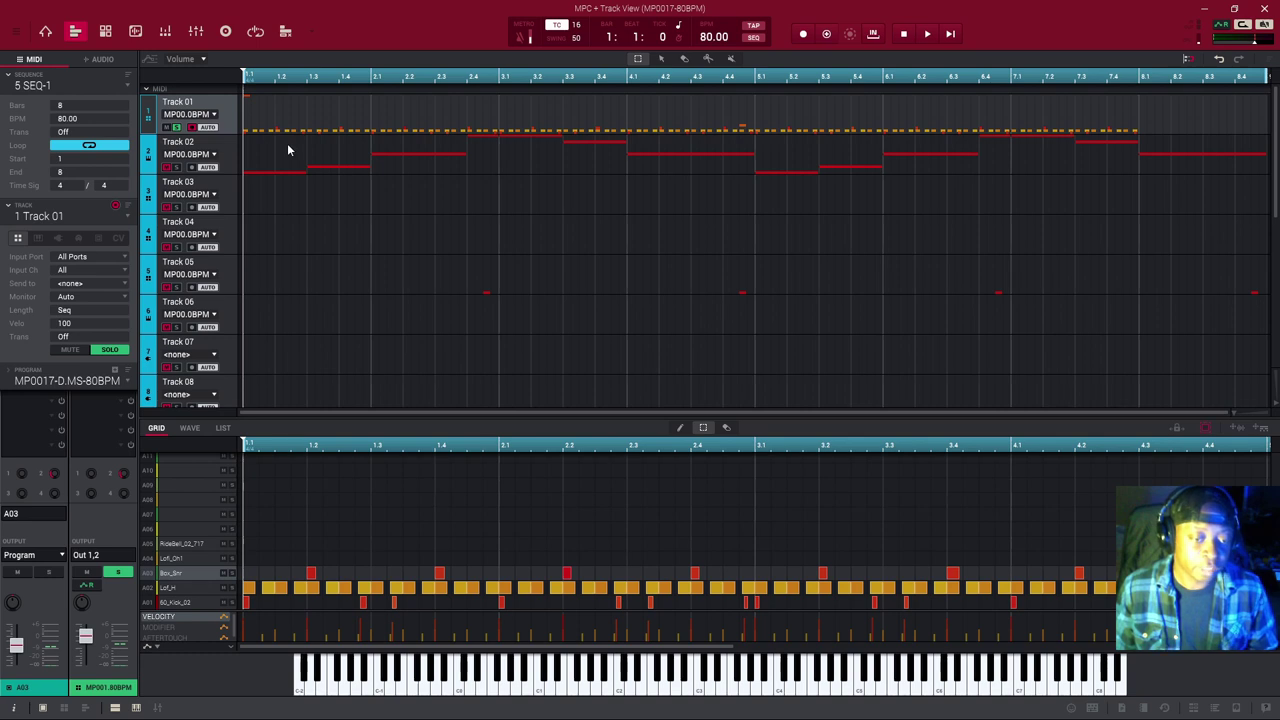
Play SEQ-1 and add the RootsGuitar audio, ShakerPercussion audio, Track 02 and Track 05 to the soloed tracks one after another.
key("space")
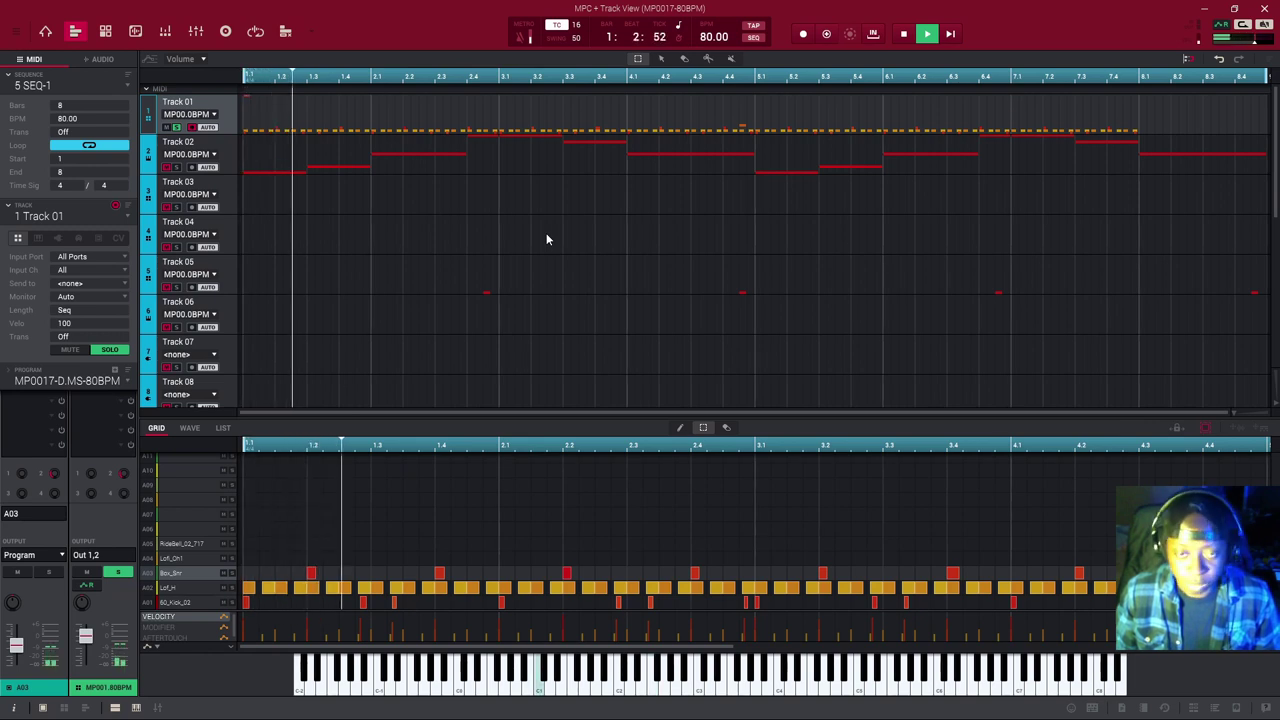
scroll(546, 239, "down", 3)
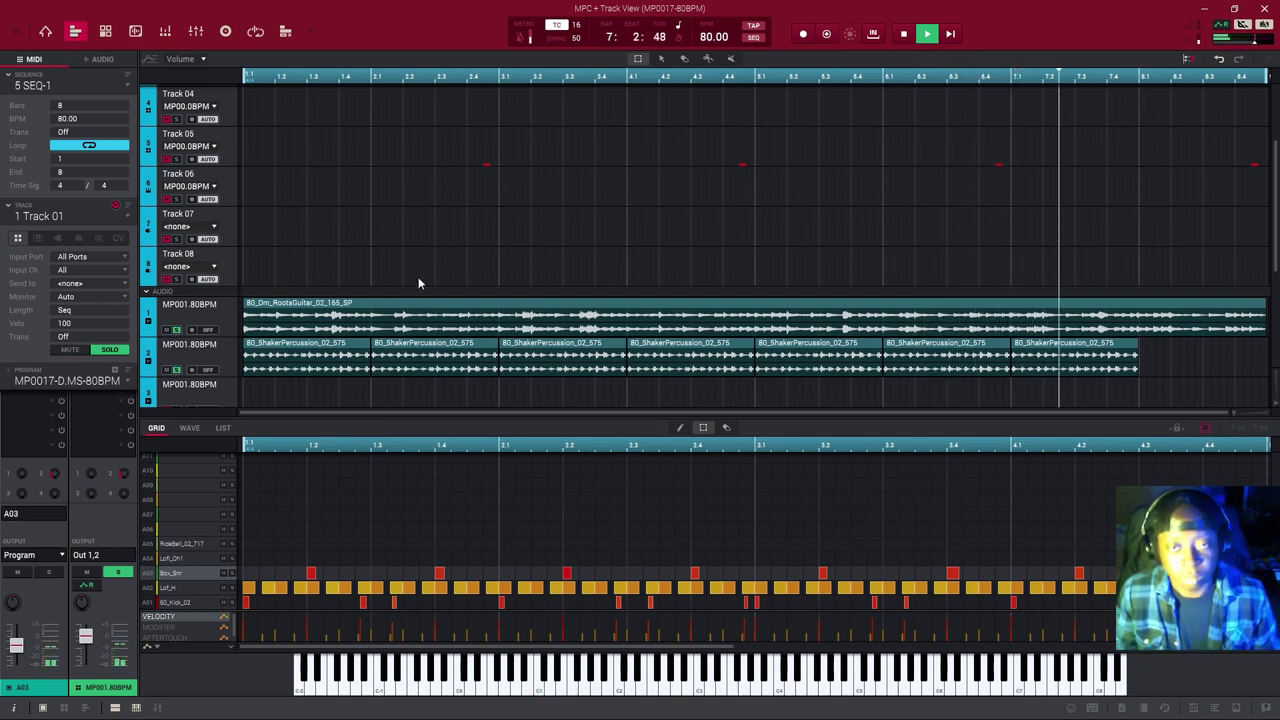
scroll(386, 278, "up", 2)
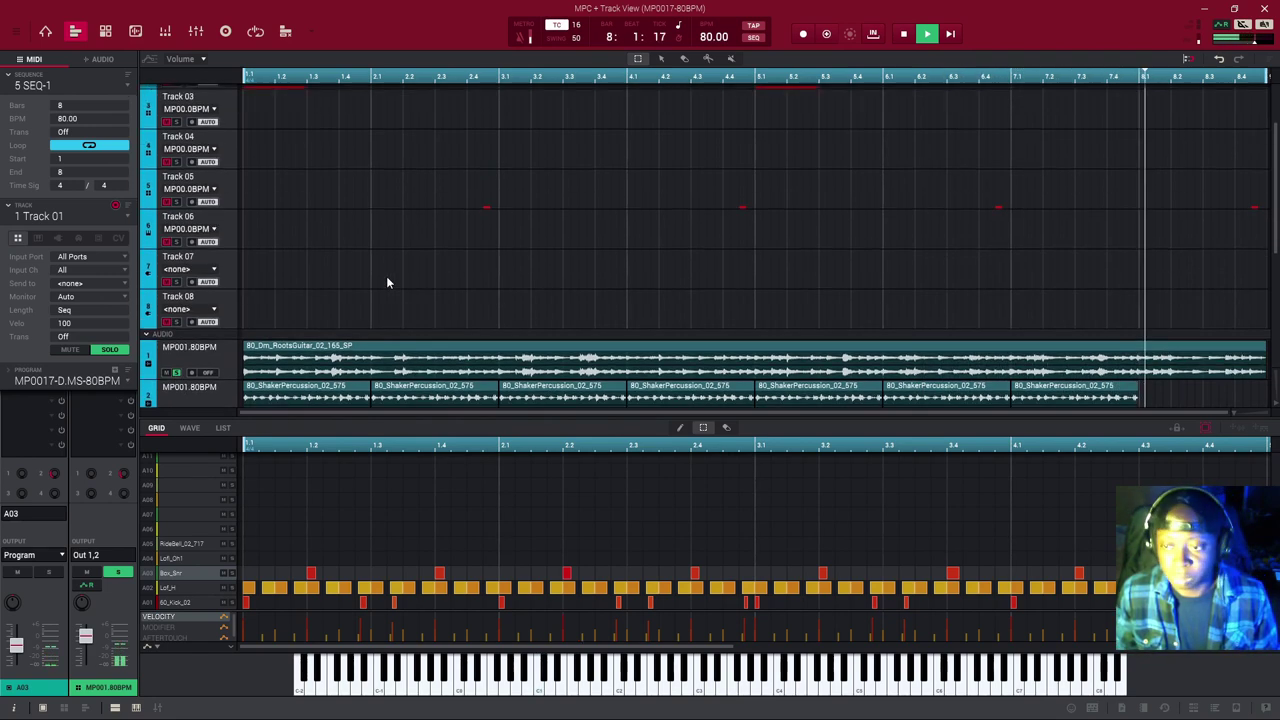
scroll(256, 272, "up", 1)
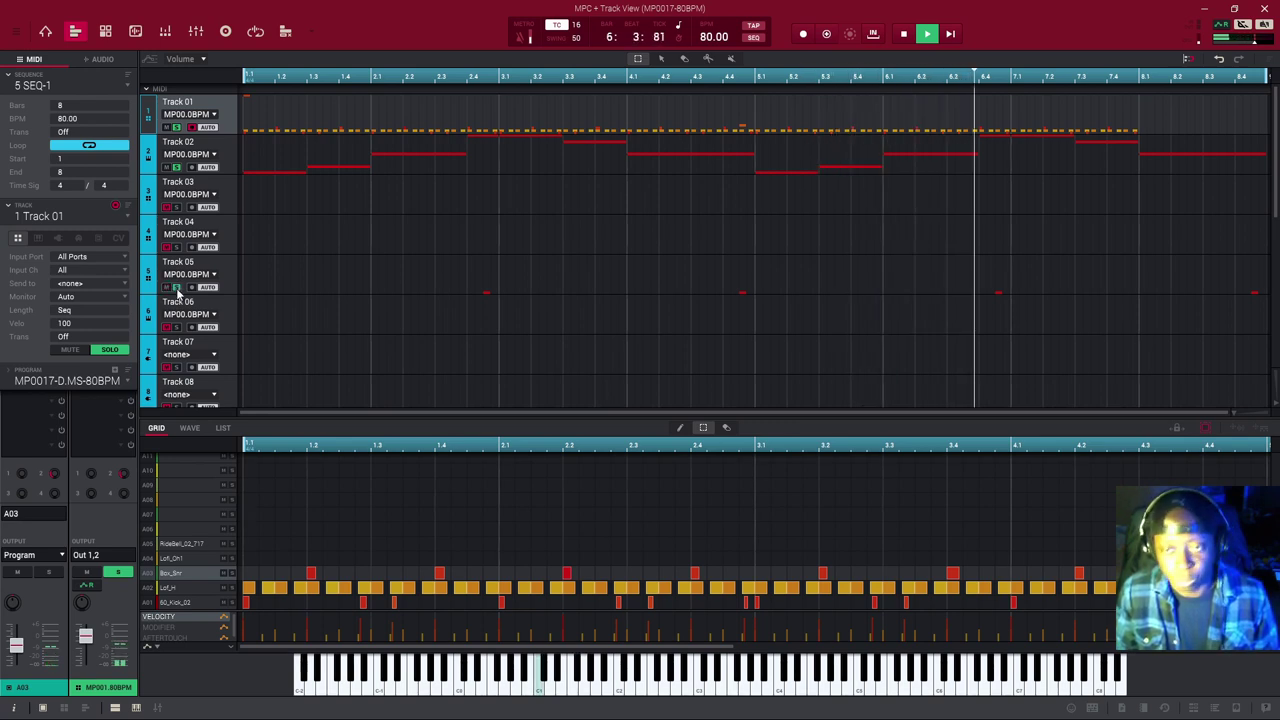
scroll(374, 214, "down", 5)
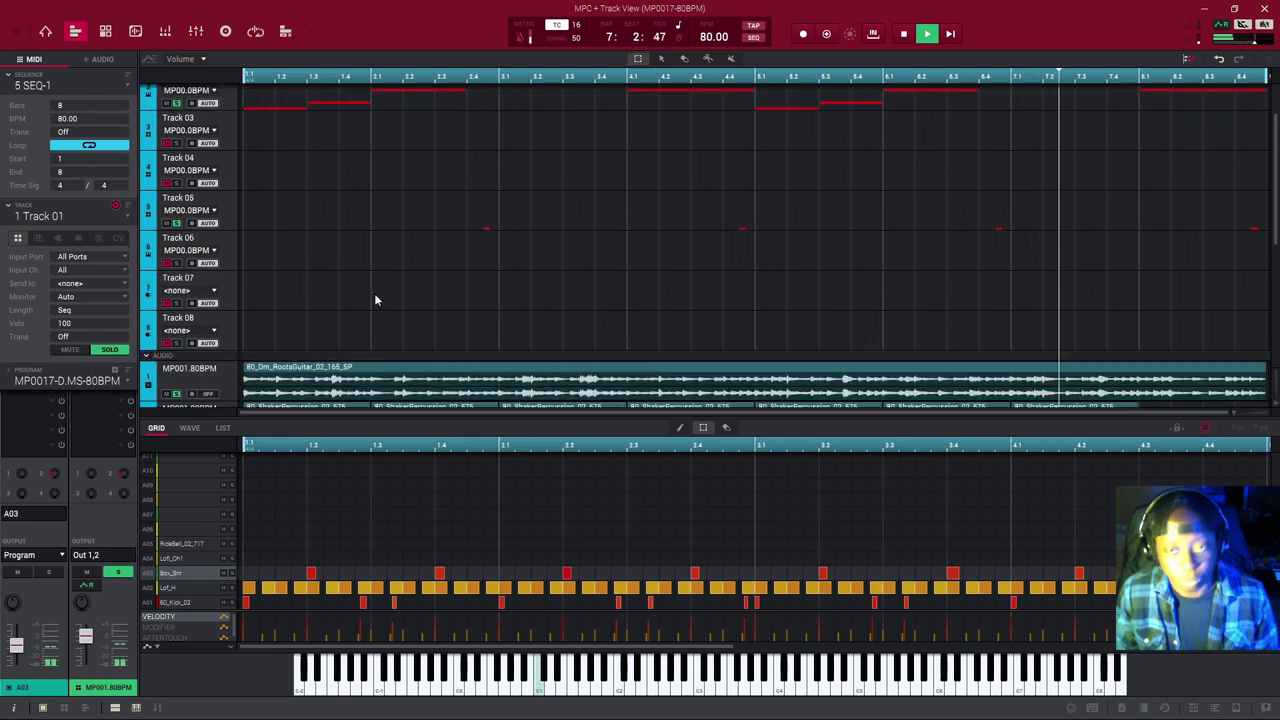
scroll(374, 293, "up", 5)
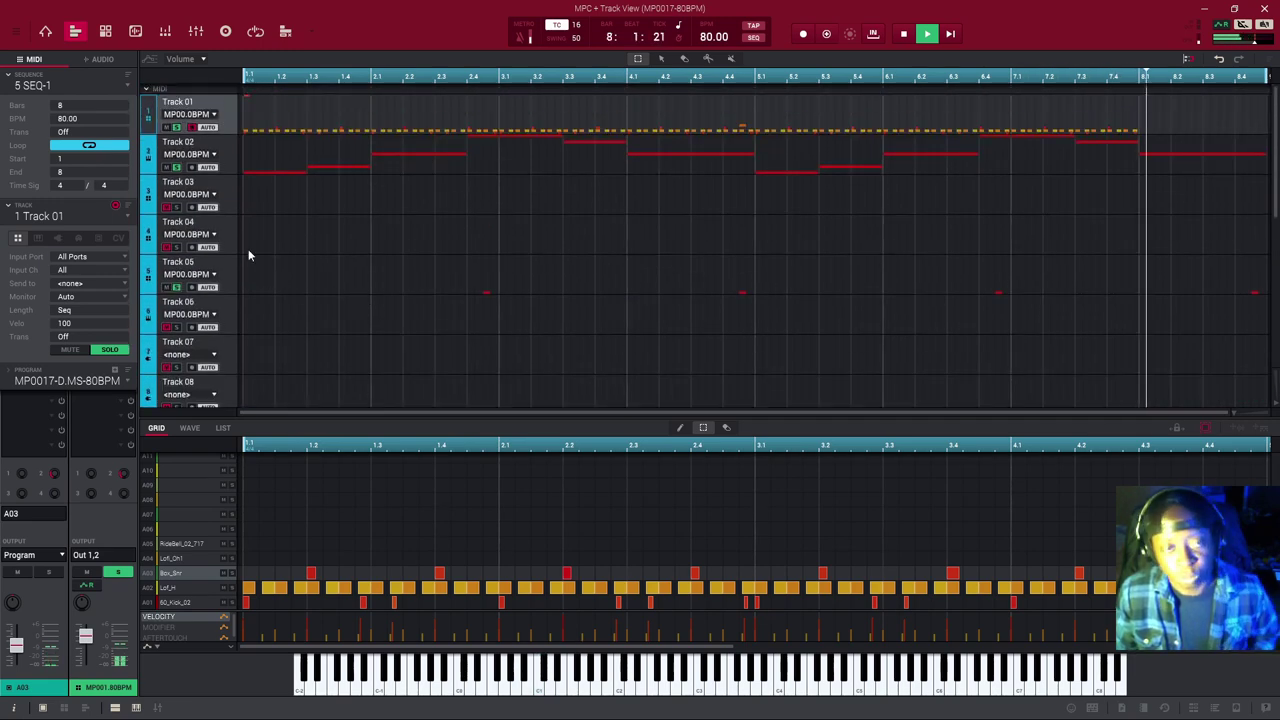
Stop playback of SEQ-1 and clear the solo from Tracks 01, 02 and 05 and the guitar and shaker audio tracks.
left_click(126, 85)
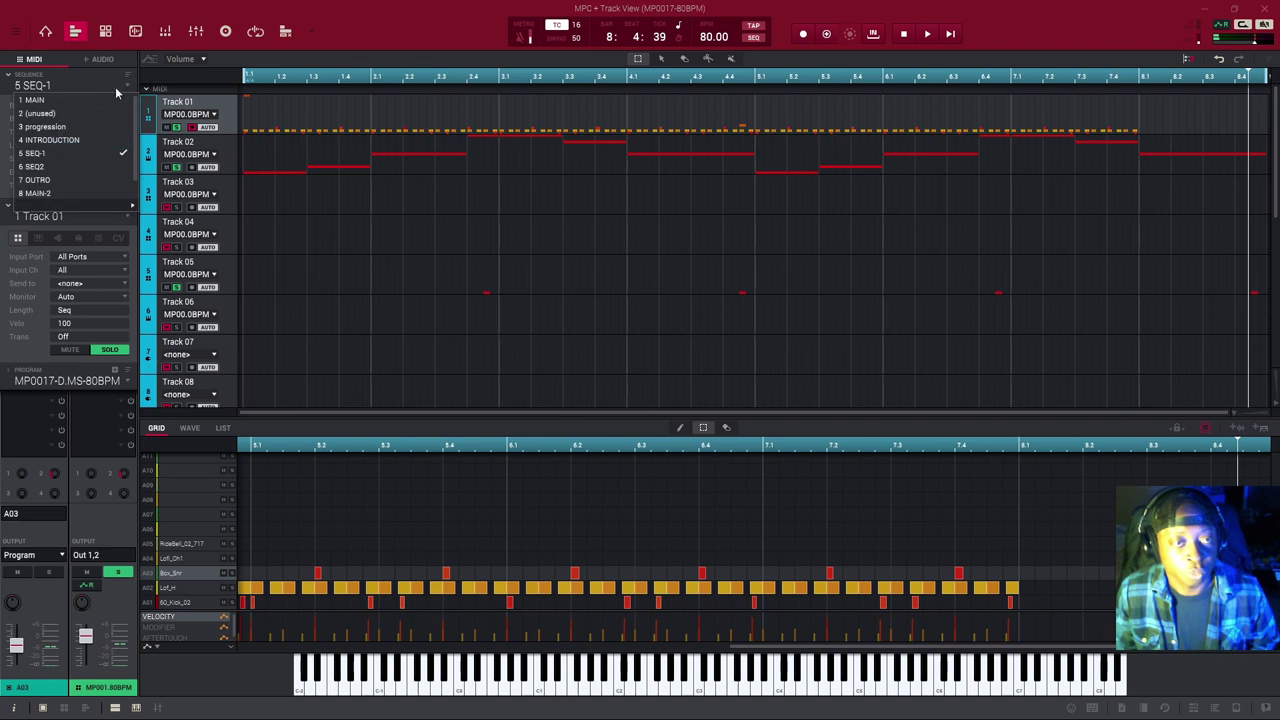
left_click(176, 129)
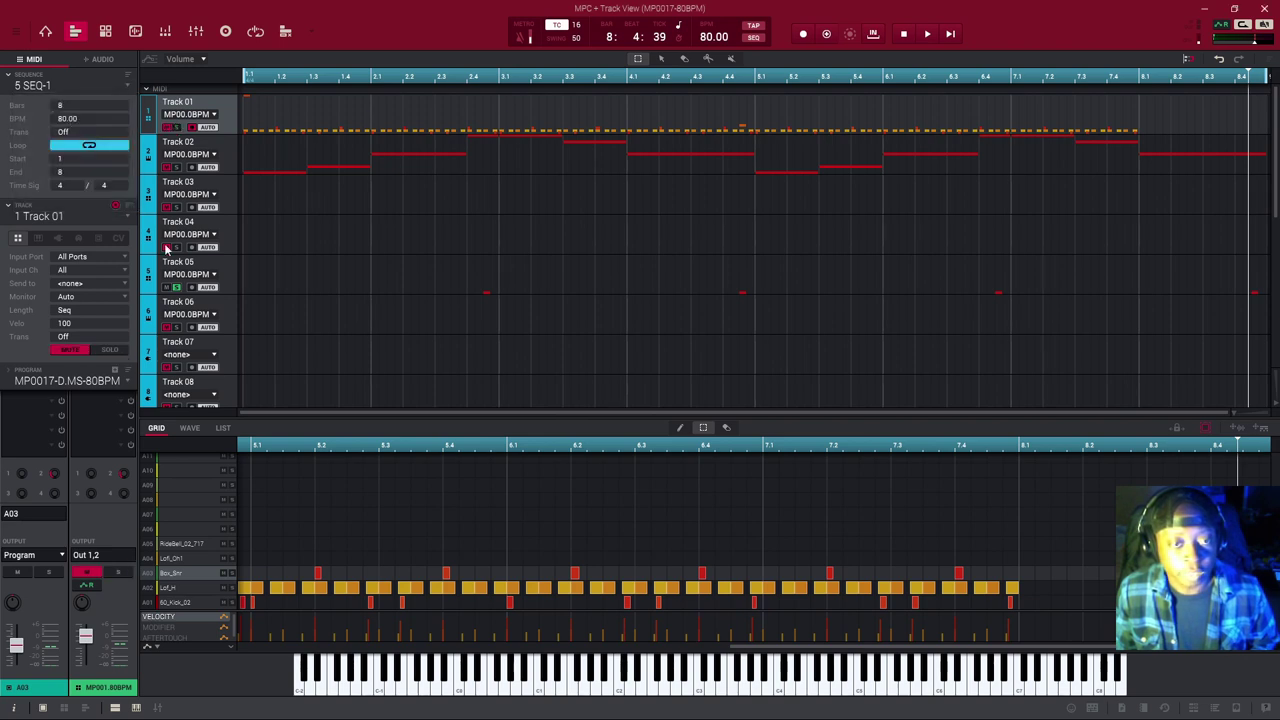
scroll(202, 350, "down", 2)
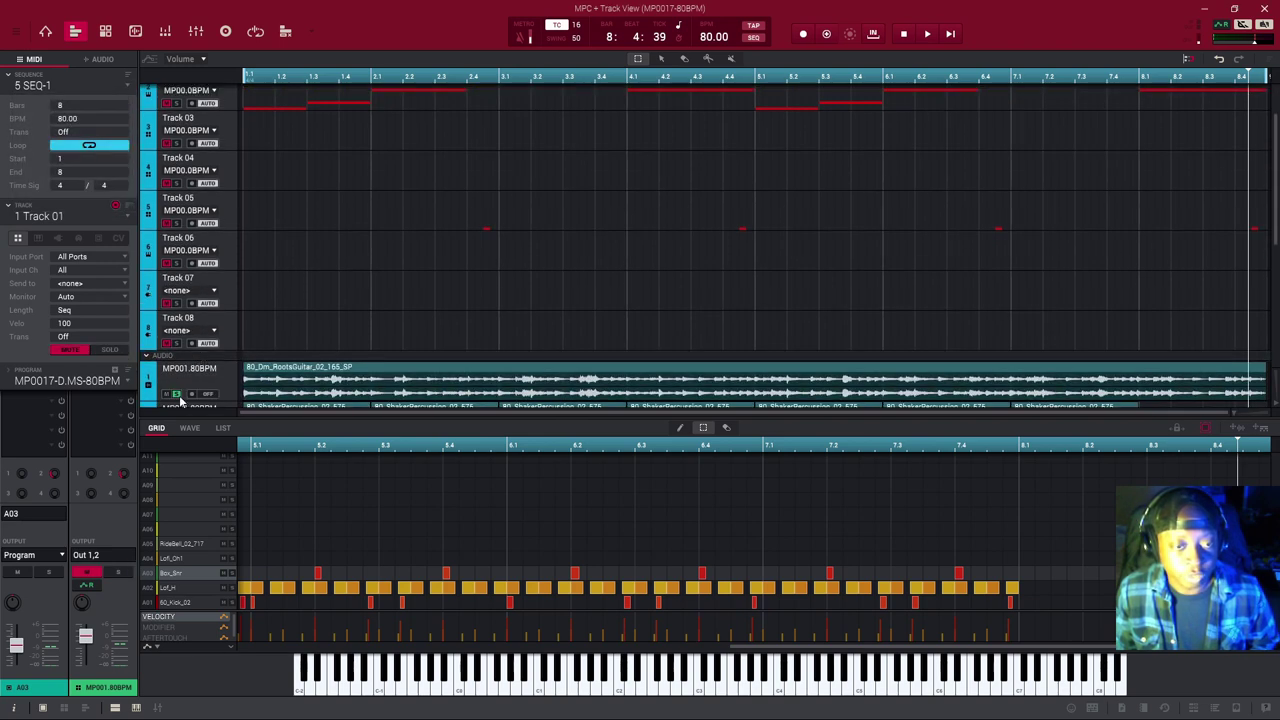
scroll(200, 344, "down", 2)
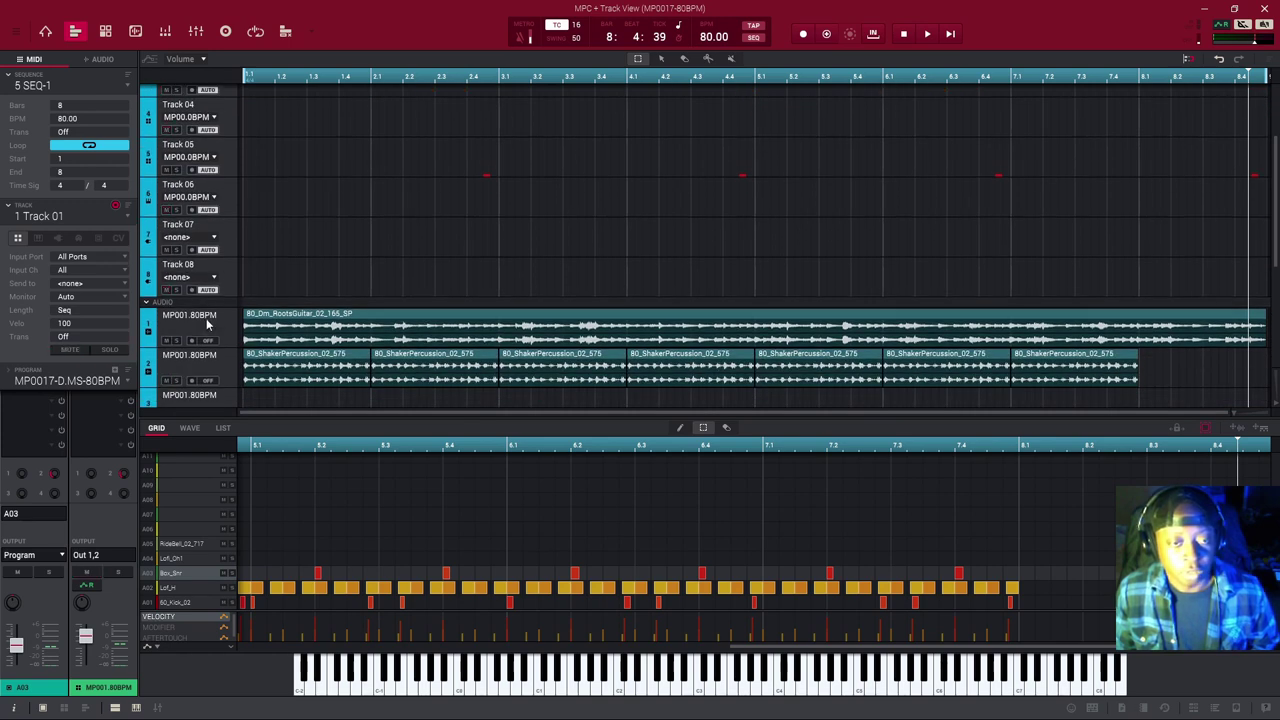
scroll(204, 343, "down", 2)
Switch to sequence 6 SEQ2 and play it while looking through its MIDI and audio tracks.
left_click(129, 84)
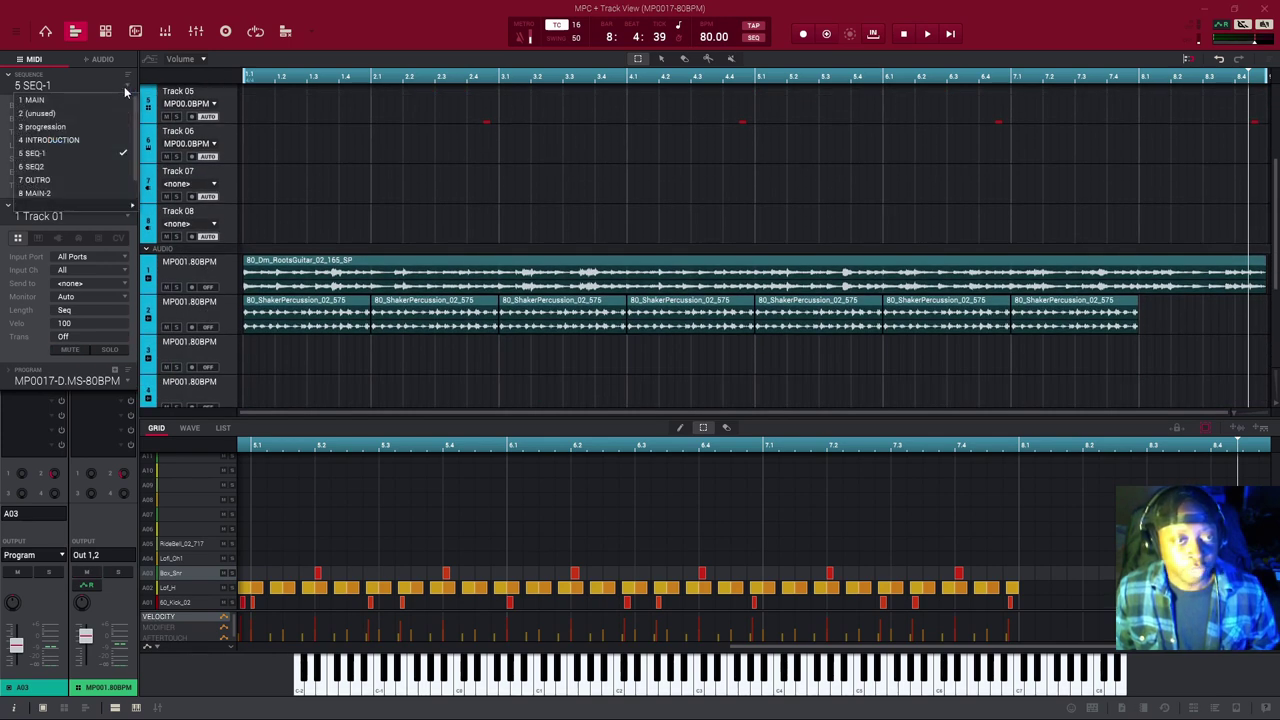
left_click(110, 162)
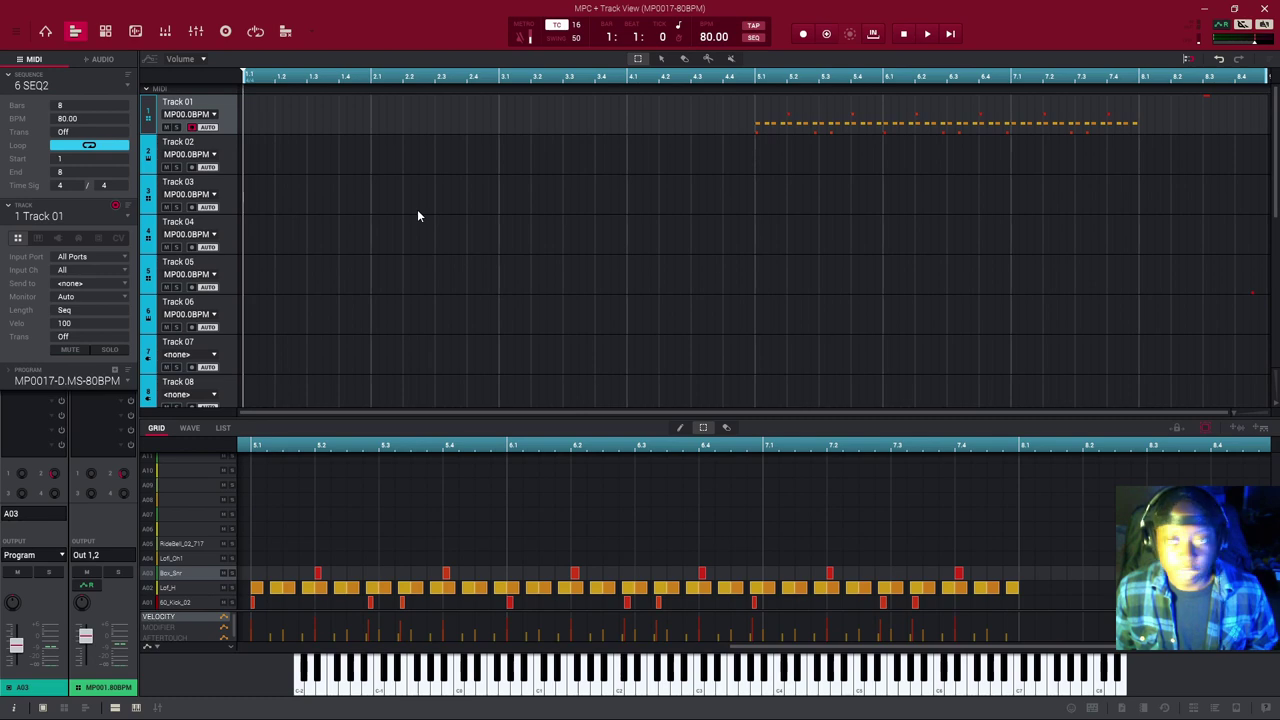
scroll(417, 209, "down", 5)
scroll(417, 215, "up", 5)
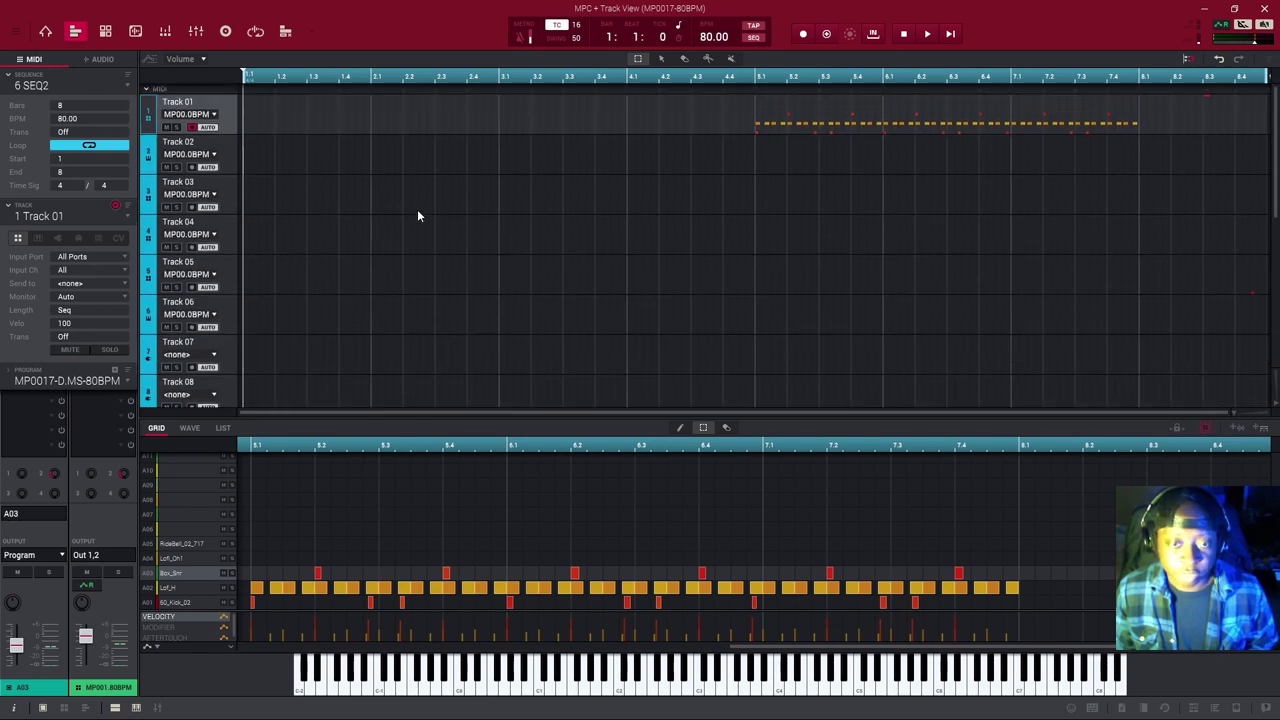
key("space")
scroll(681, 284, "down", 5)
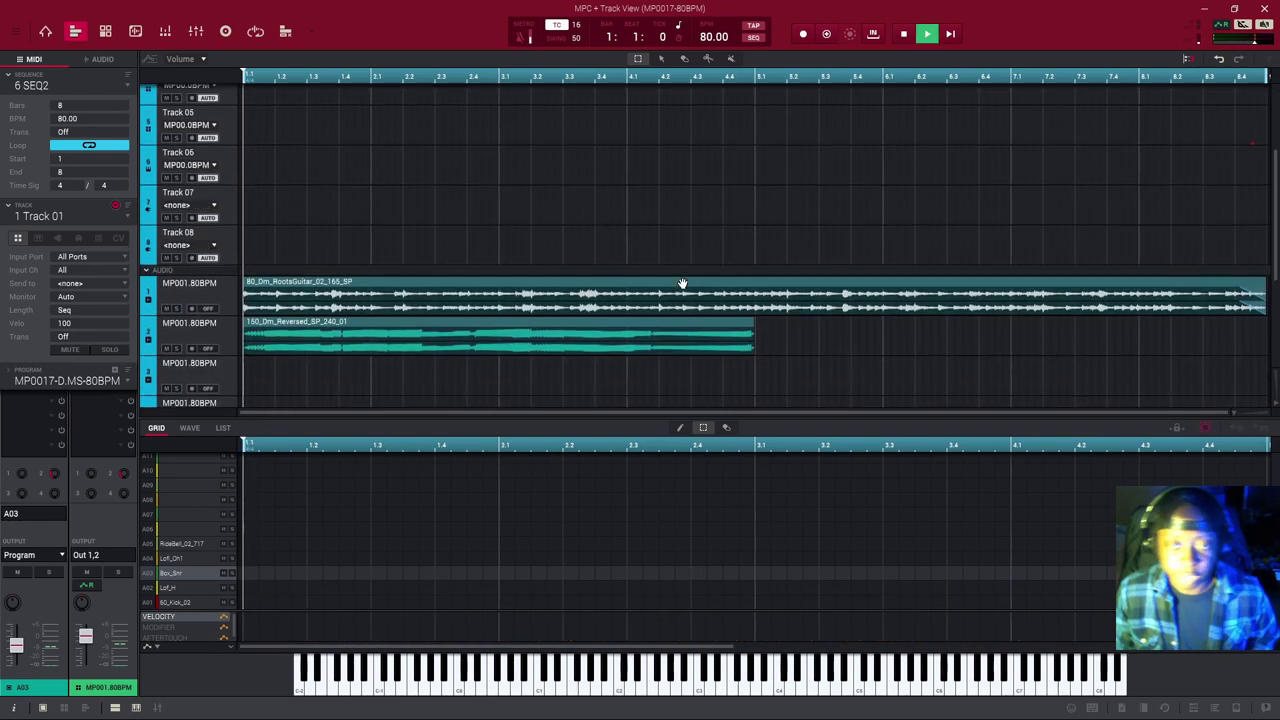
scroll(681, 284, "down", 4)
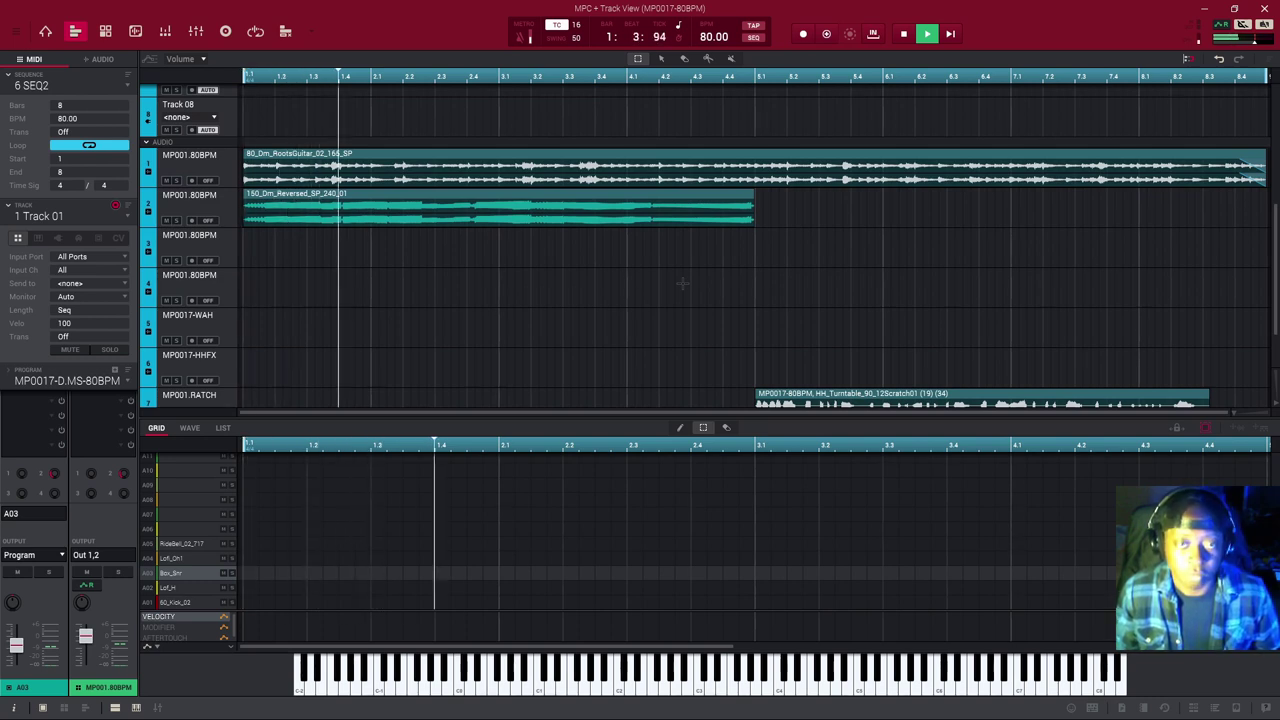
scroll(682, 283, "up", 9)
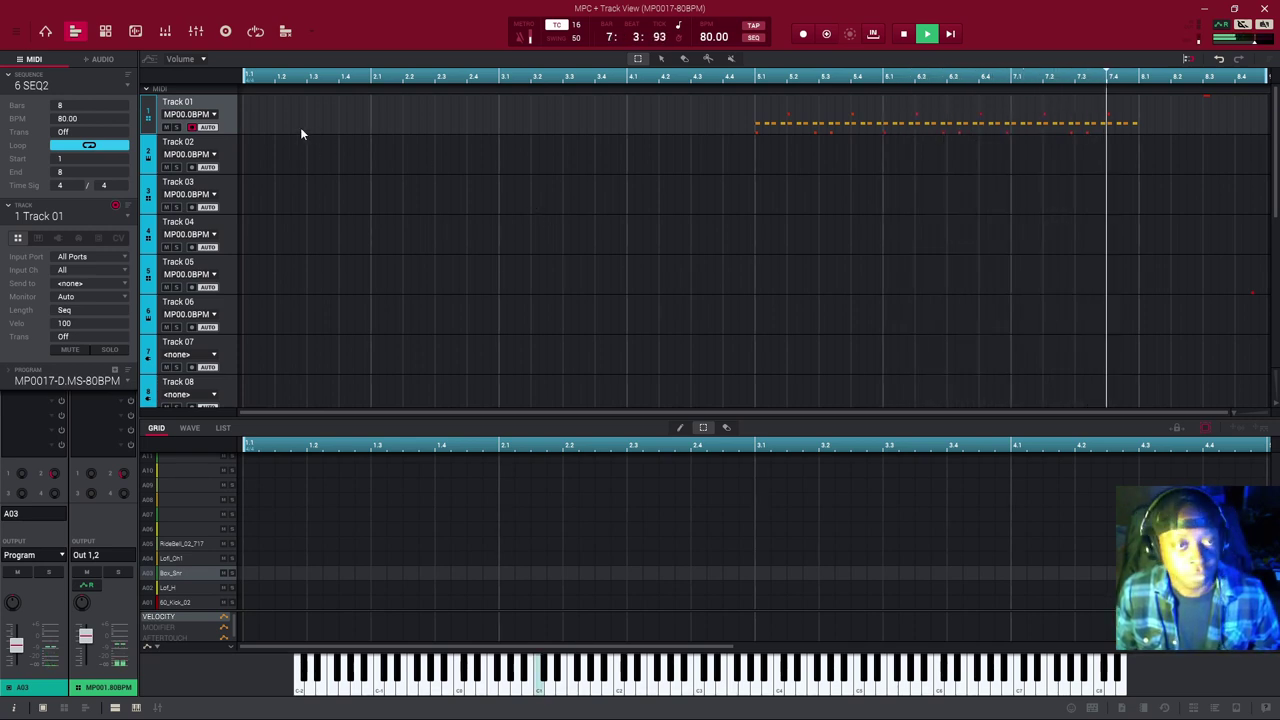
Switch to sequence 1 MAIN, stop playback and look over its audio tracks.
left_click(128, 85)
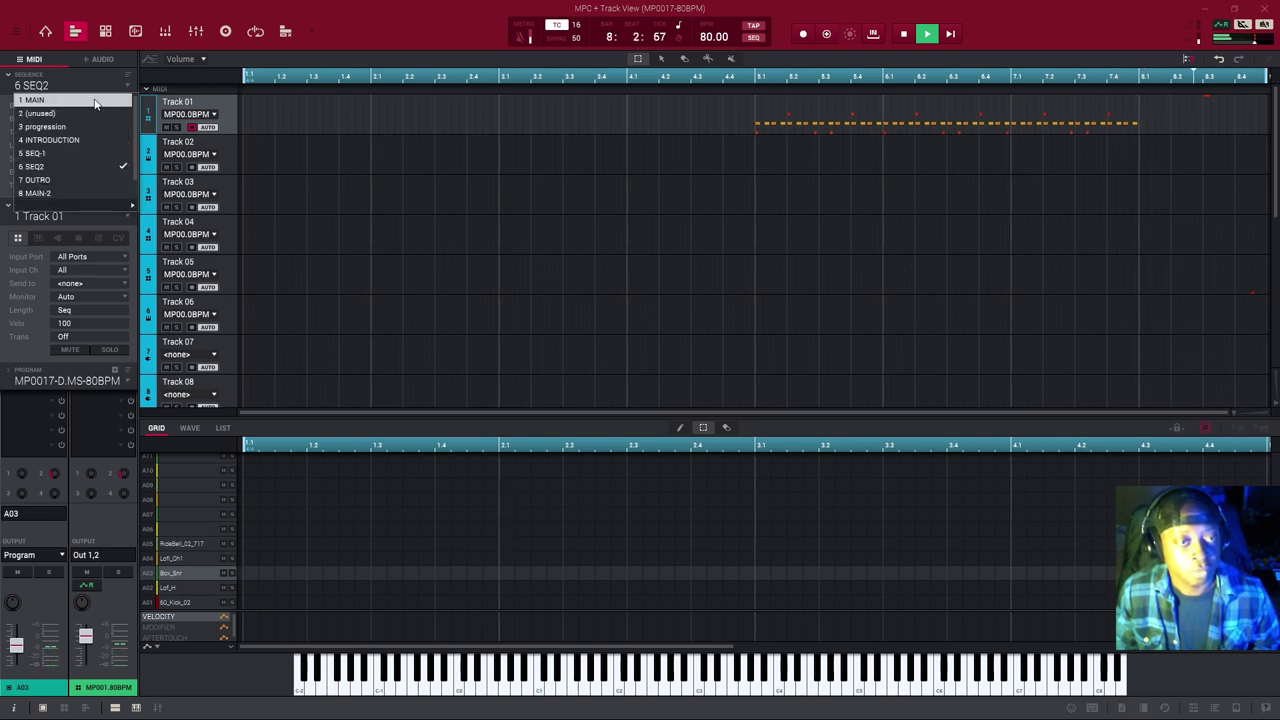
left_click(104, 100)
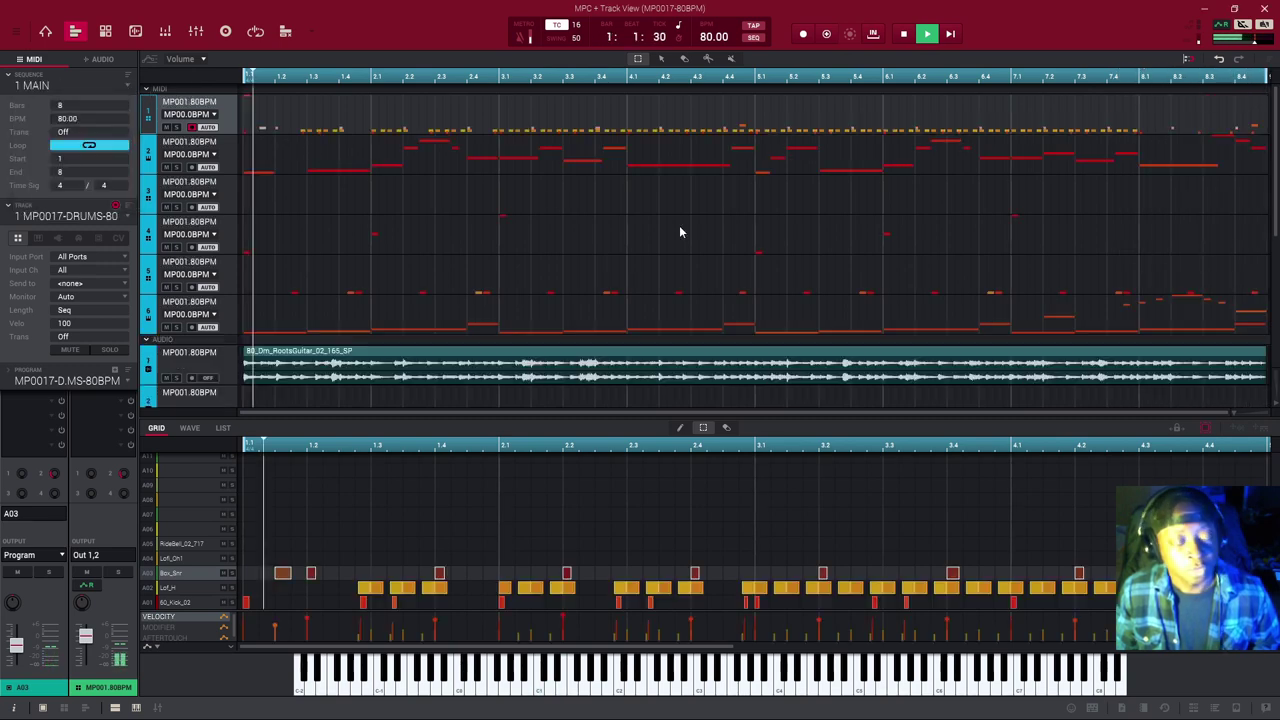
key("space")
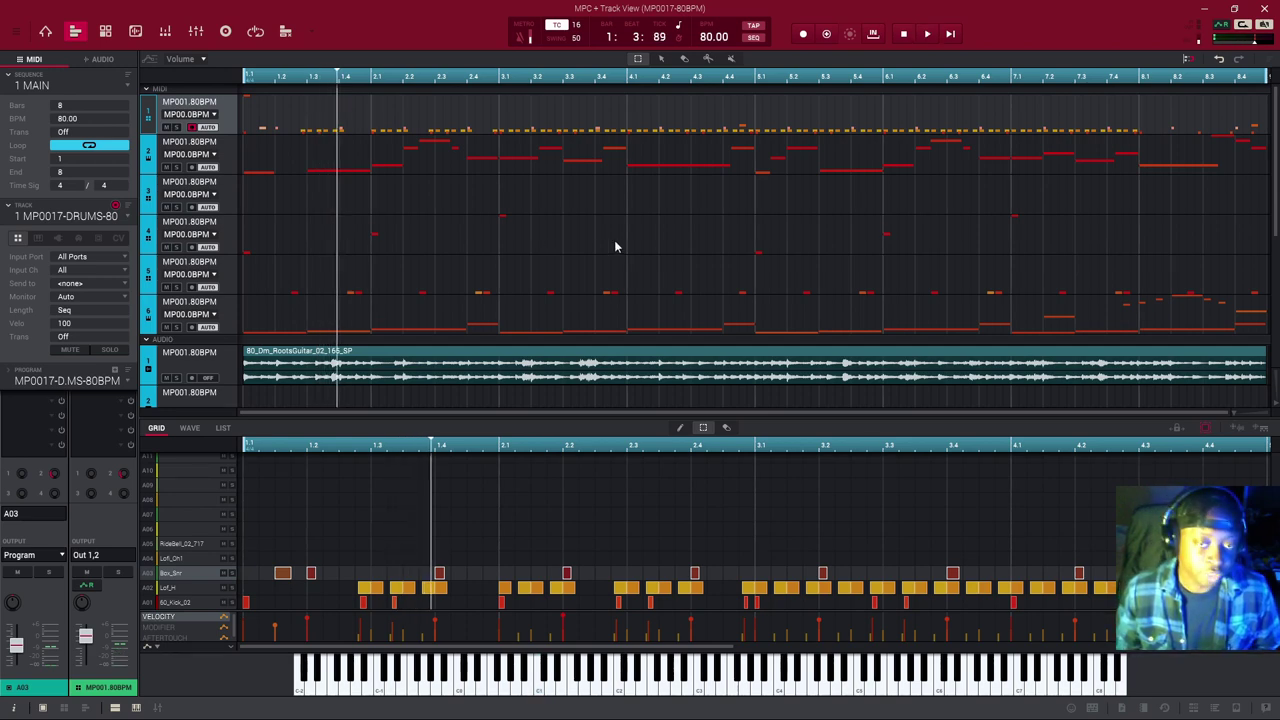
scroll(423, 245, "down", 4)
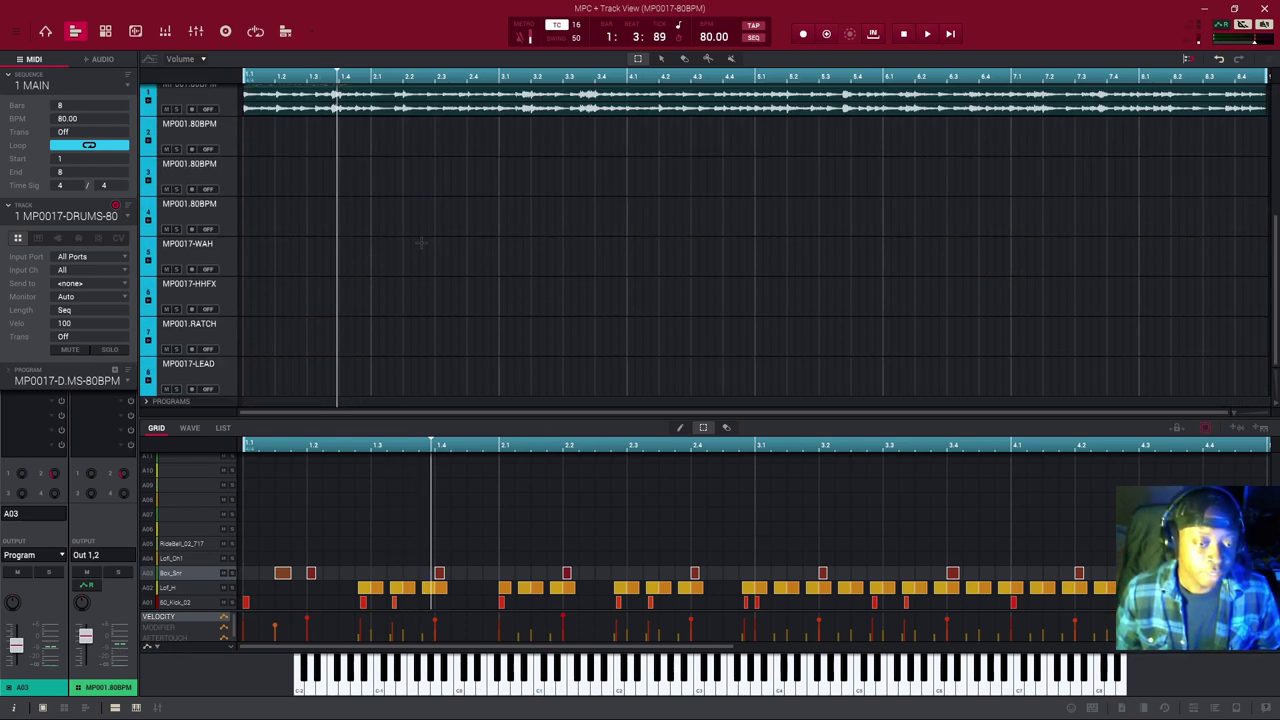